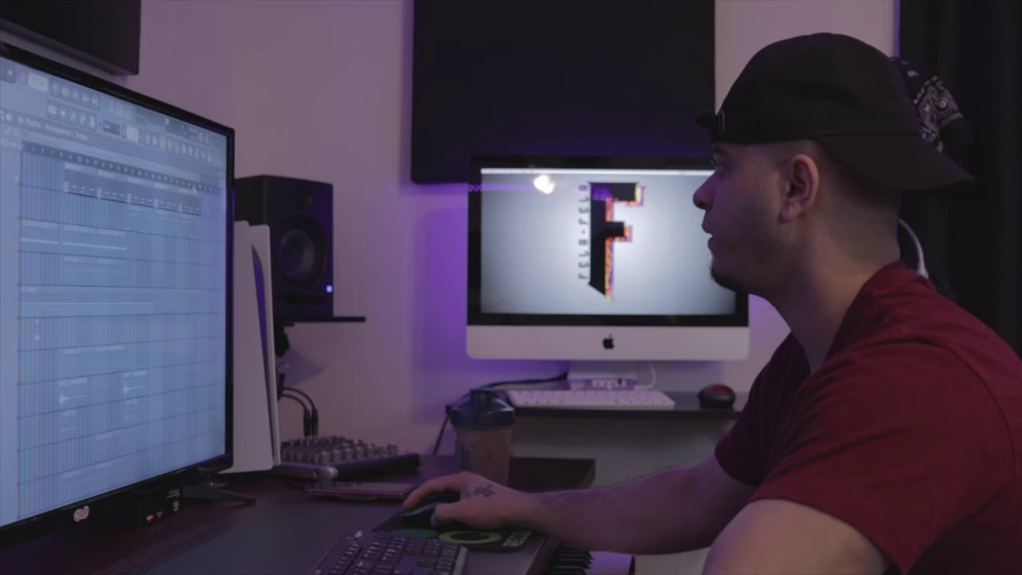
- Show the channel rack widened to reveal more steps, and play the beat briefly from the start
key("F6")
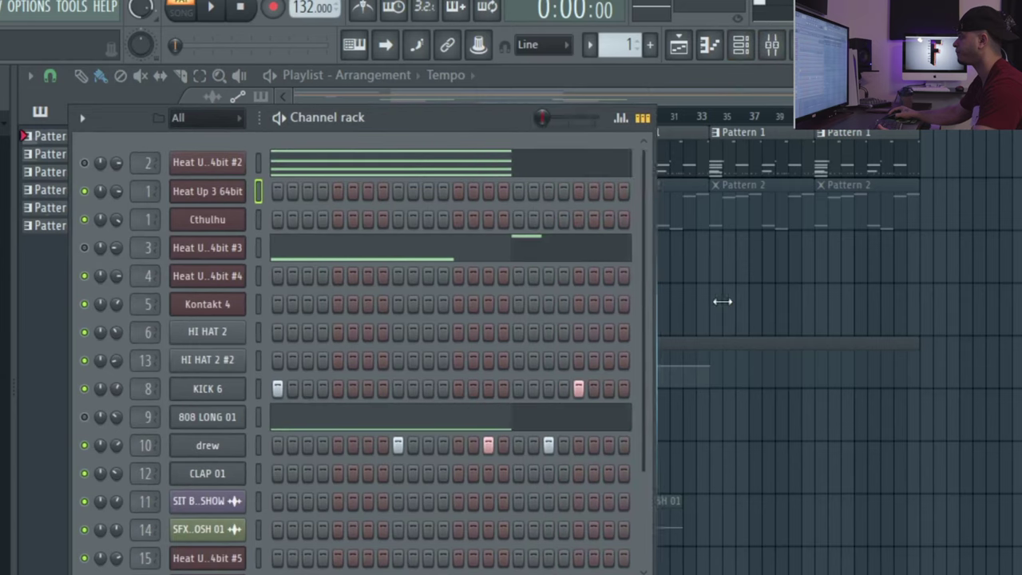
left_click_drag(723, 302, 955, 285)
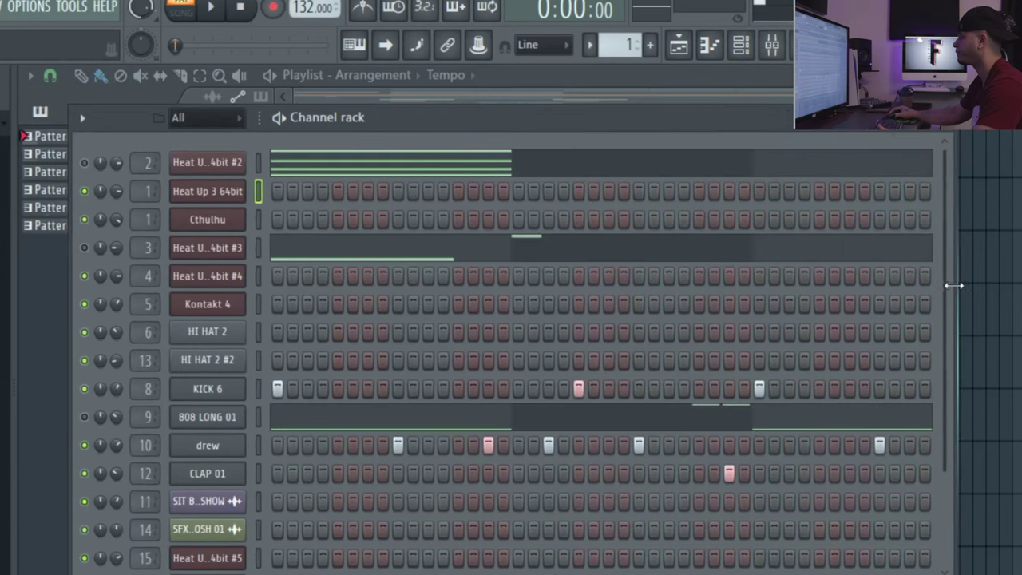
left_click(209, 8)
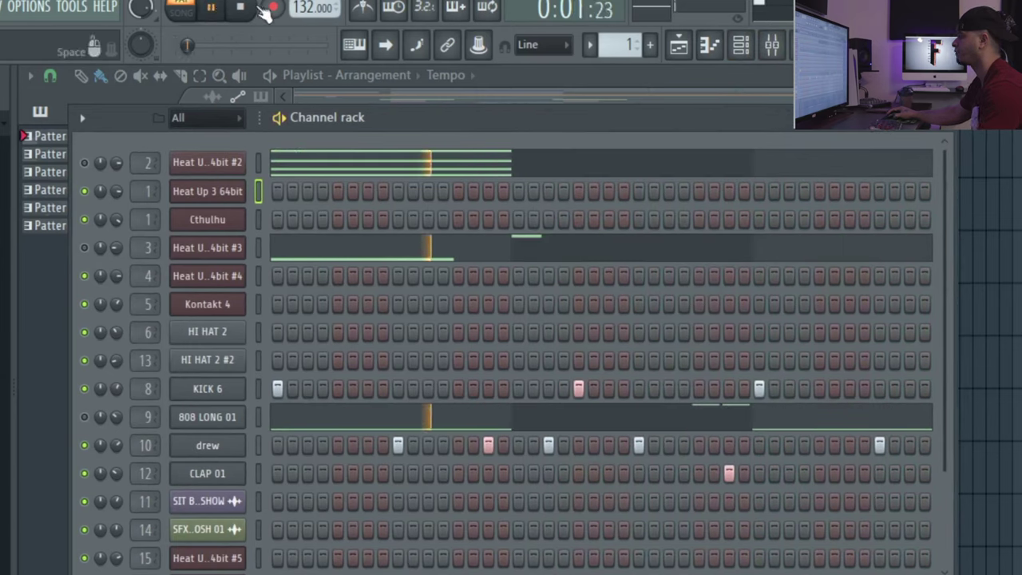
left_click(239, 7)
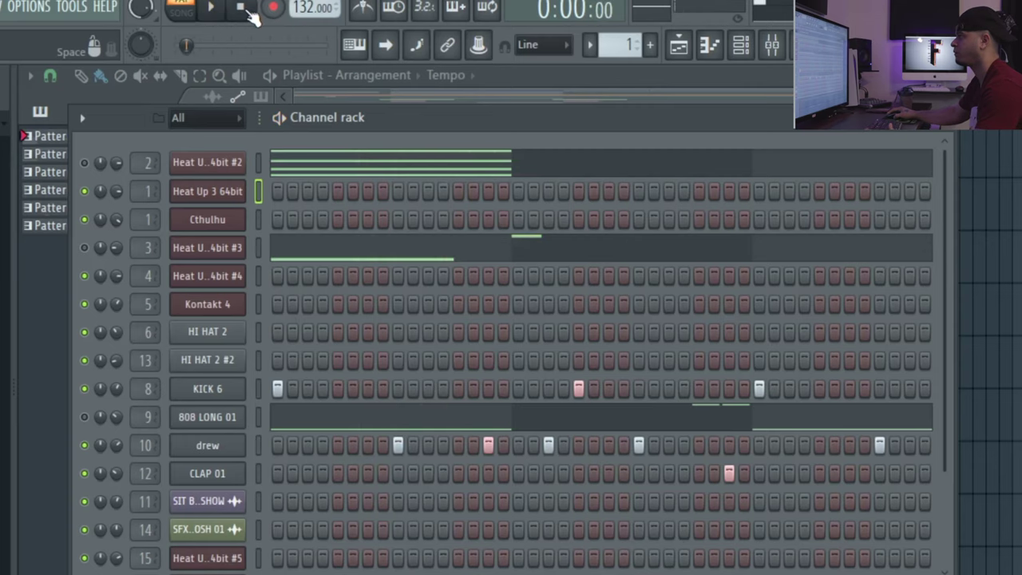
- Remove Fruity Reeverb 2 from the first effect slot of the SNARE mixer track
left_click(771, 44)
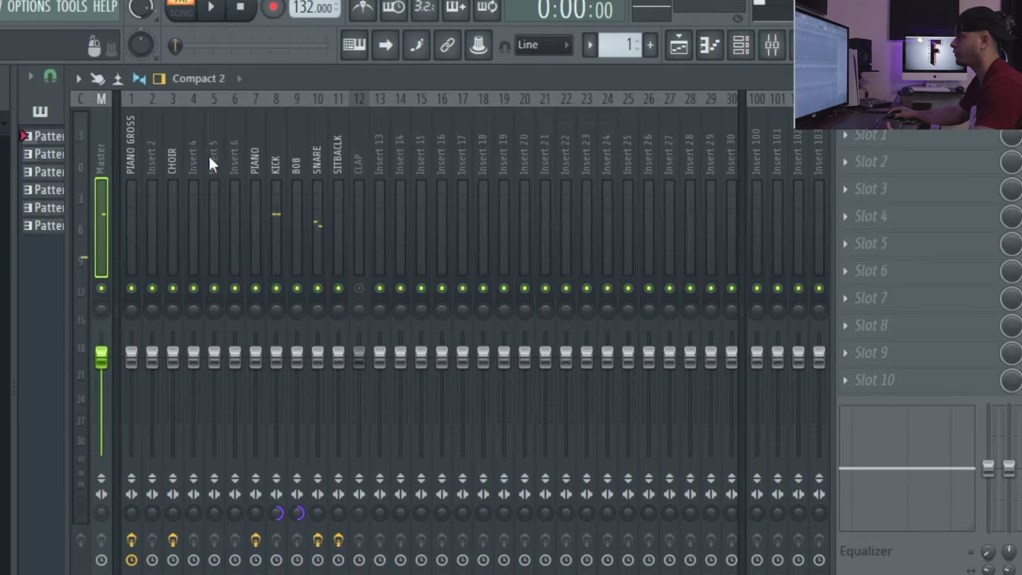
left_click(315, 172)
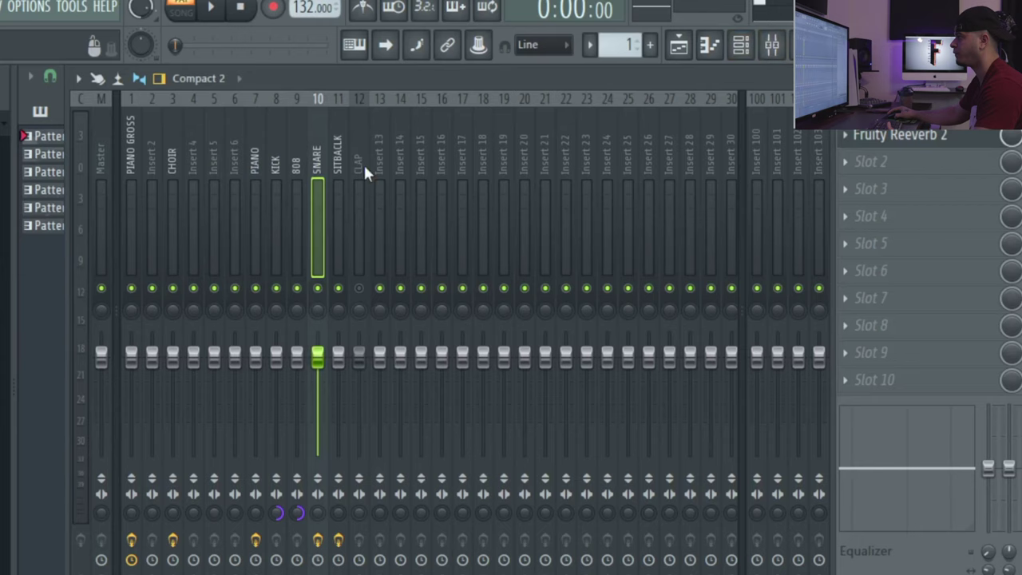
left_click(891, 144)
left_click(883, 144)
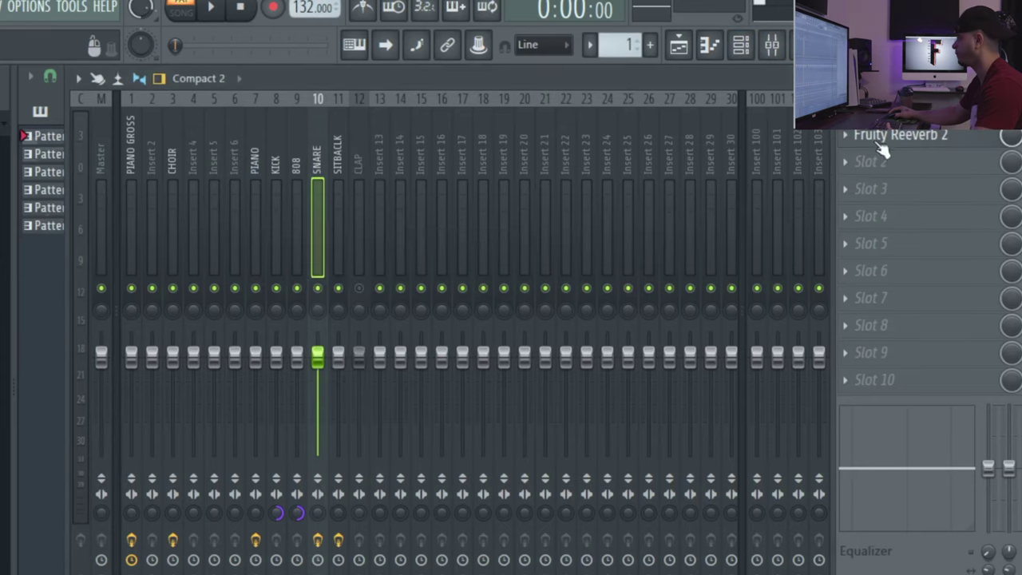
left_click(843, 136)
mouse_move(858, 157)
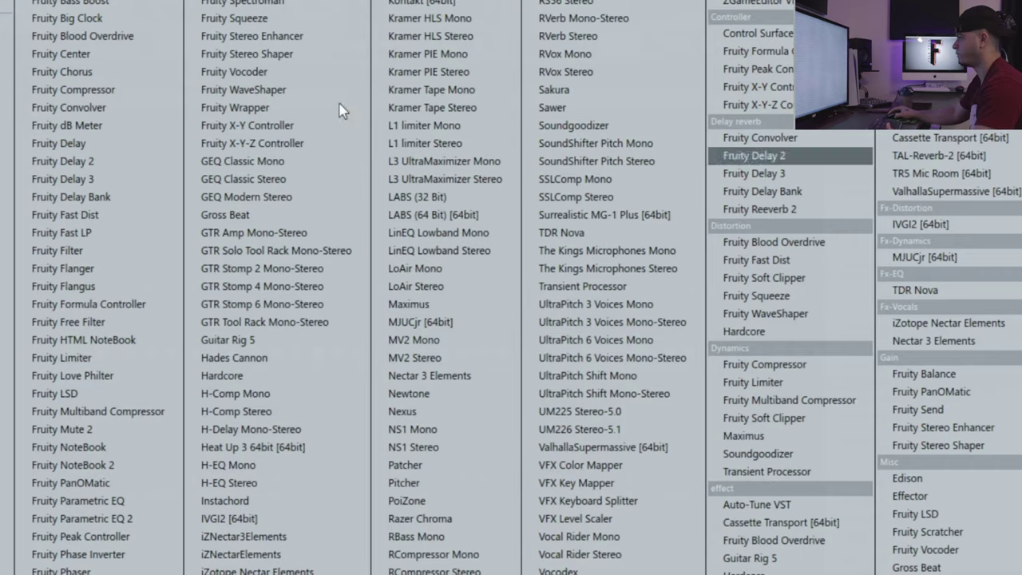
left_click(48, 10)
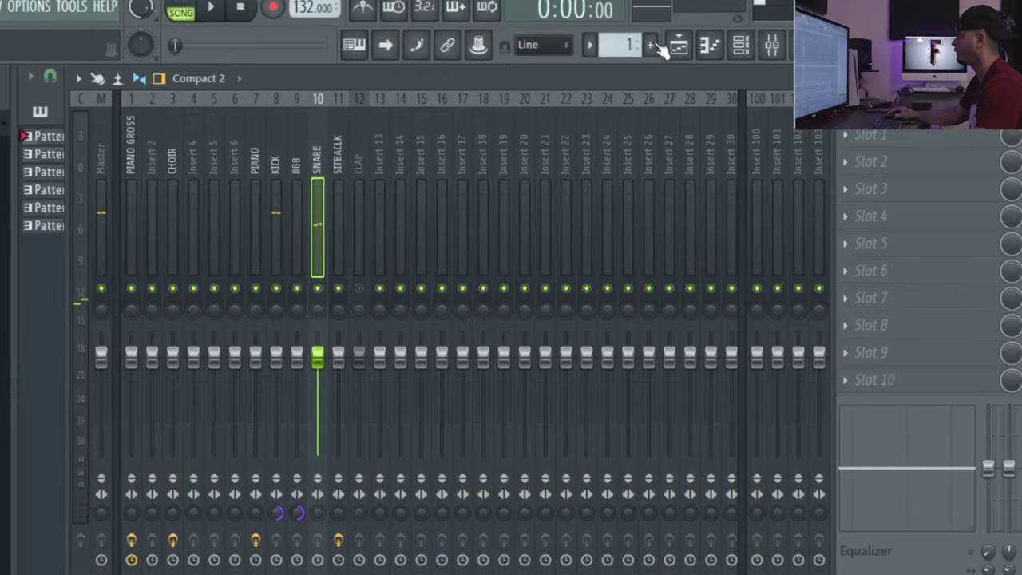
- Re-enable all muted playlist tracks and play the full arrangement from bar 10
left_click(678, 45)
left_click(396, 116)
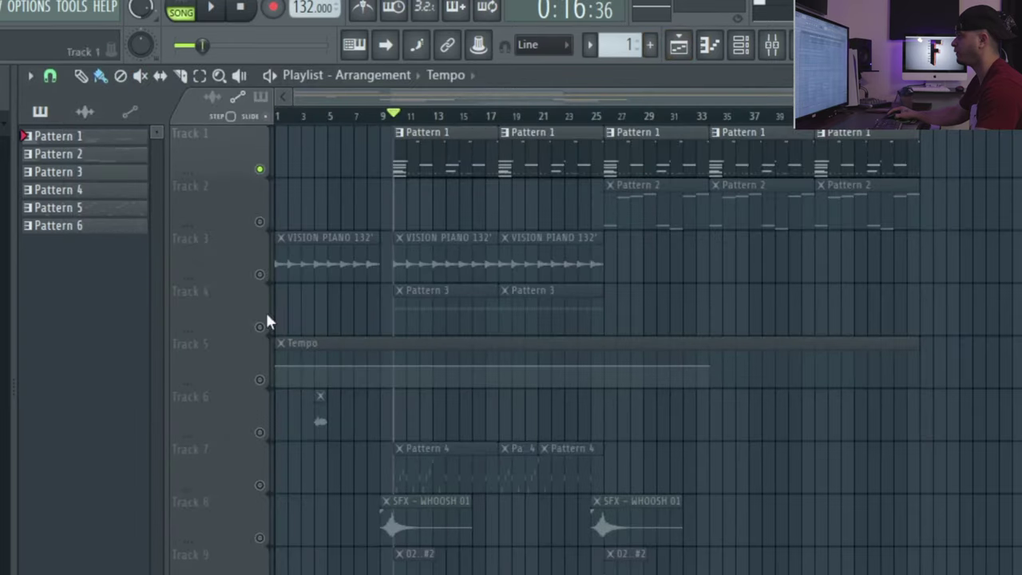
right_click(260, 222)
right_click(259, 222)
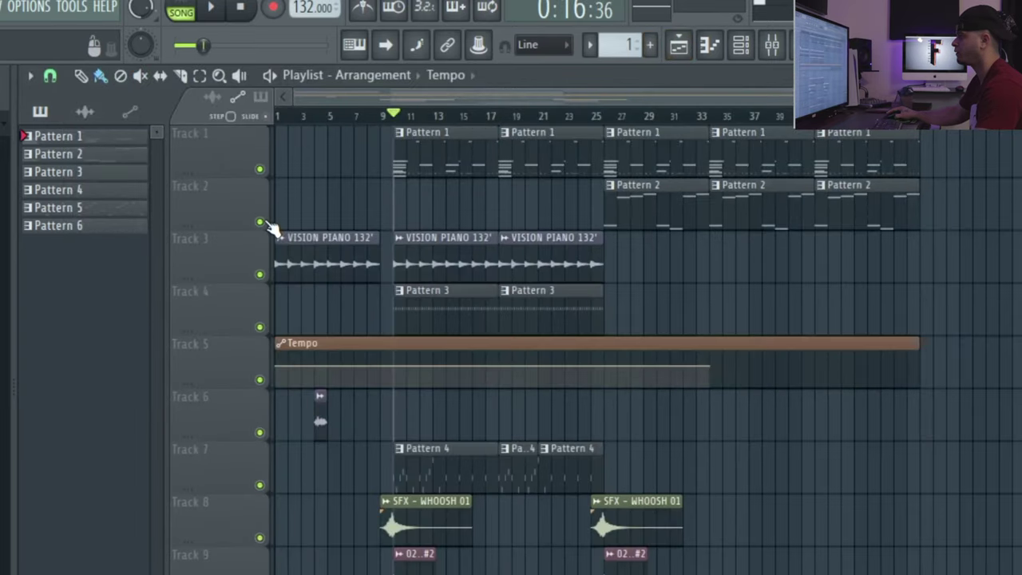
left_click(259, 275)
key("space")
left_click(260, 275)
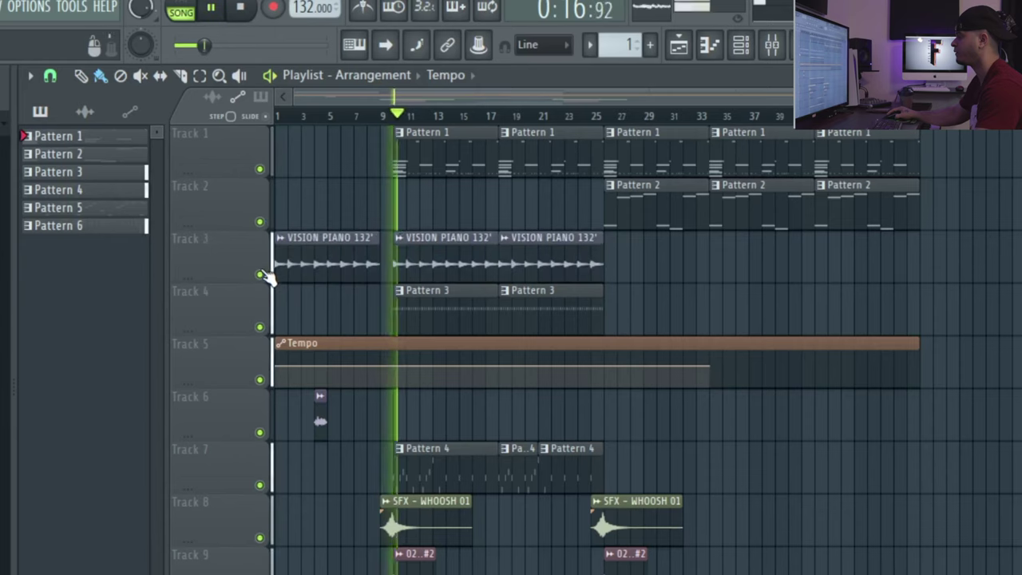
- Check the mixer levels and the channel rack during playback of the arrangement, and stop playback
left_click(774, 48)
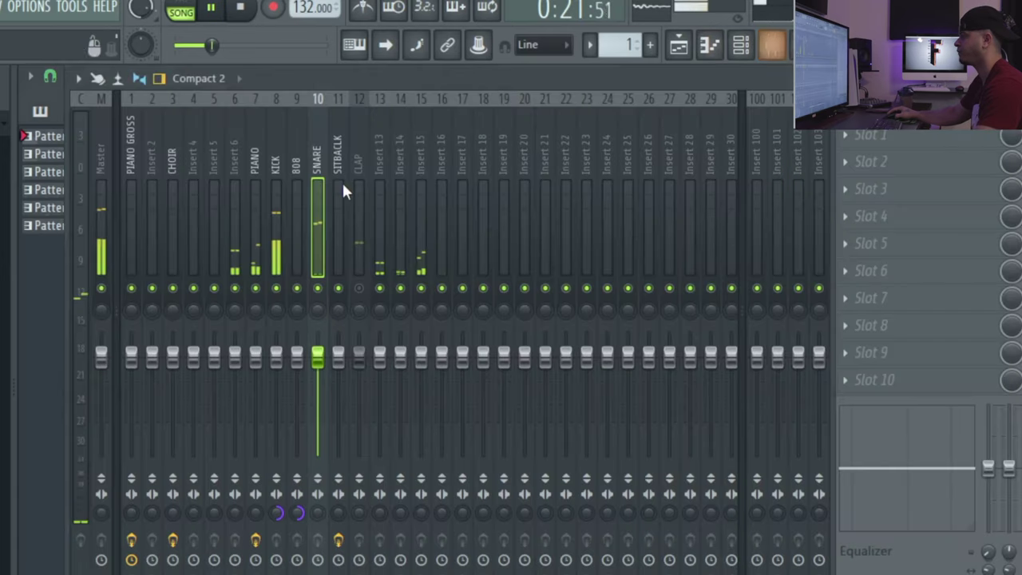
left_click(740, 54)
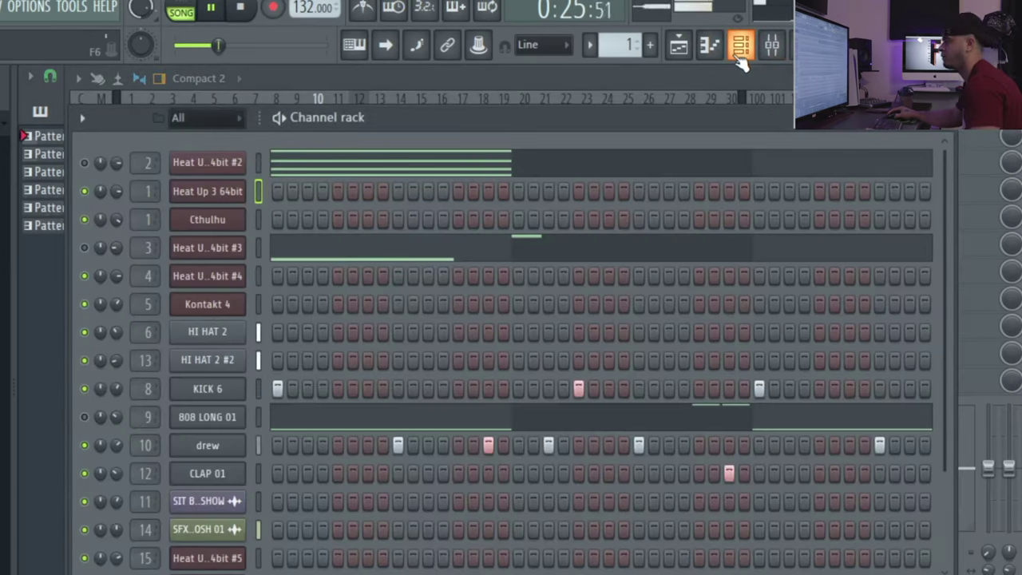
key("space")
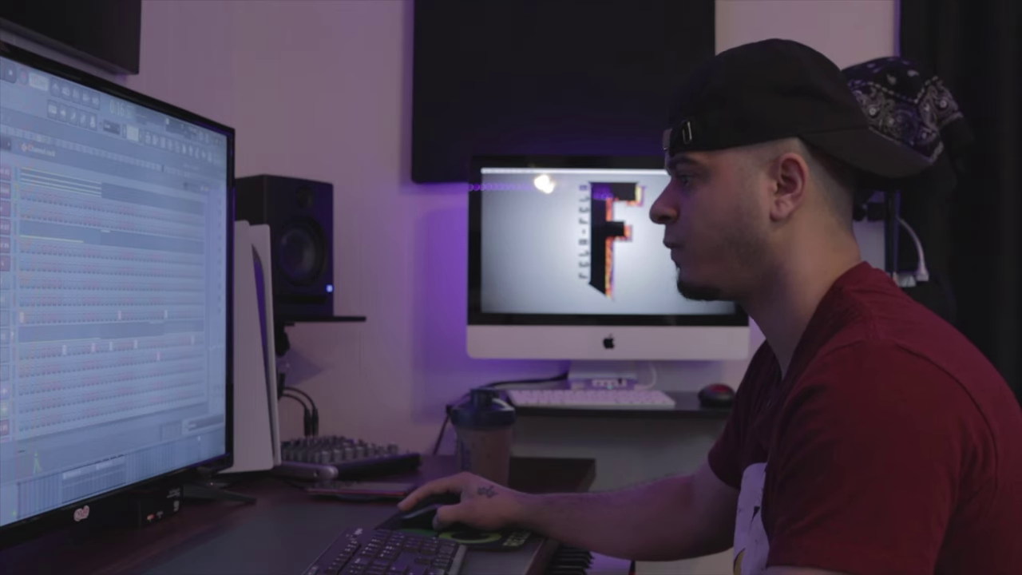
- Load Fruity Reeverb 2 into the first effect slot of the SNARE mixer track
key("F9")
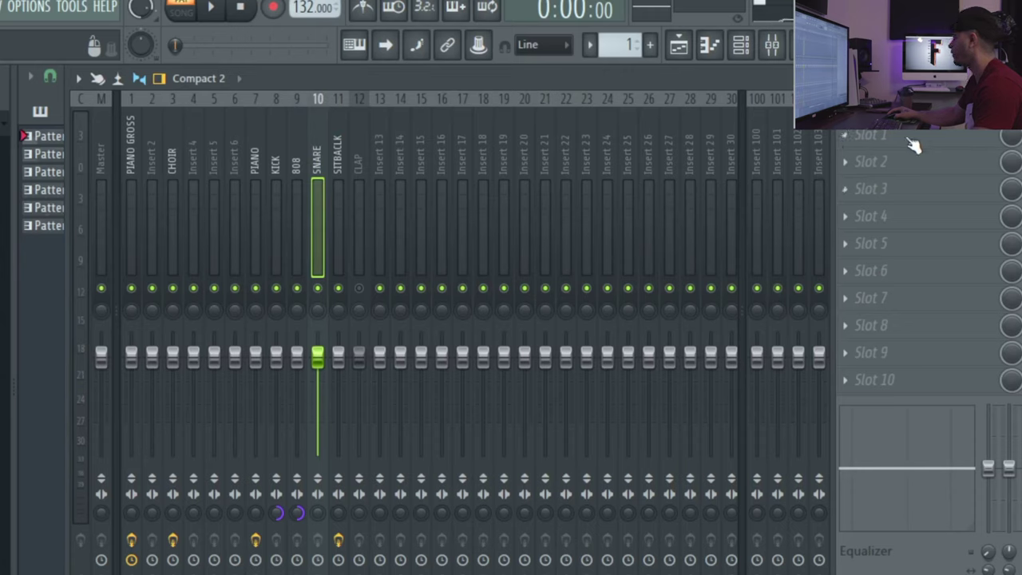
left_click(853, 142)
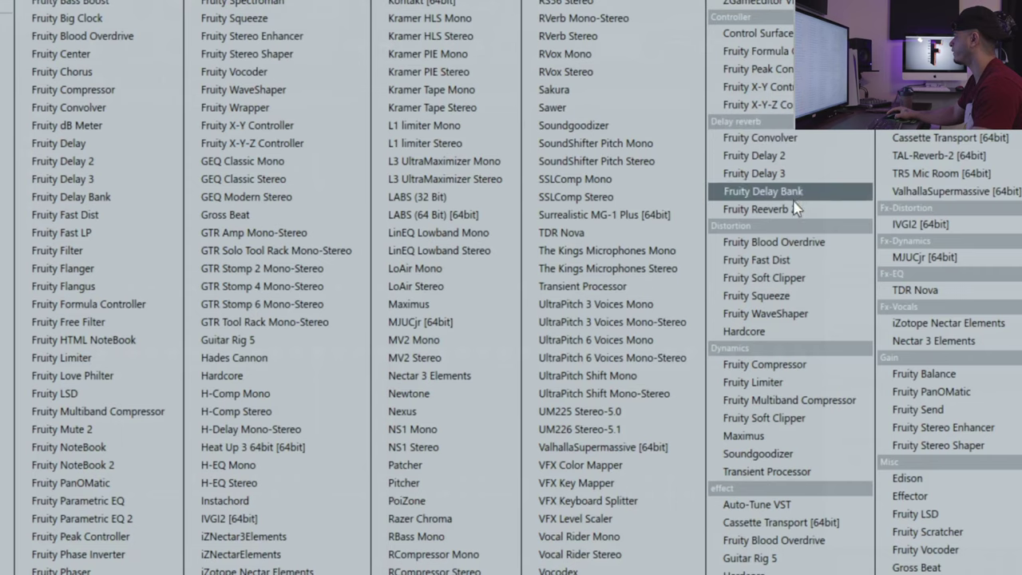
left_click(761, 209)
left_click_drag(522, 240, 515, 189)
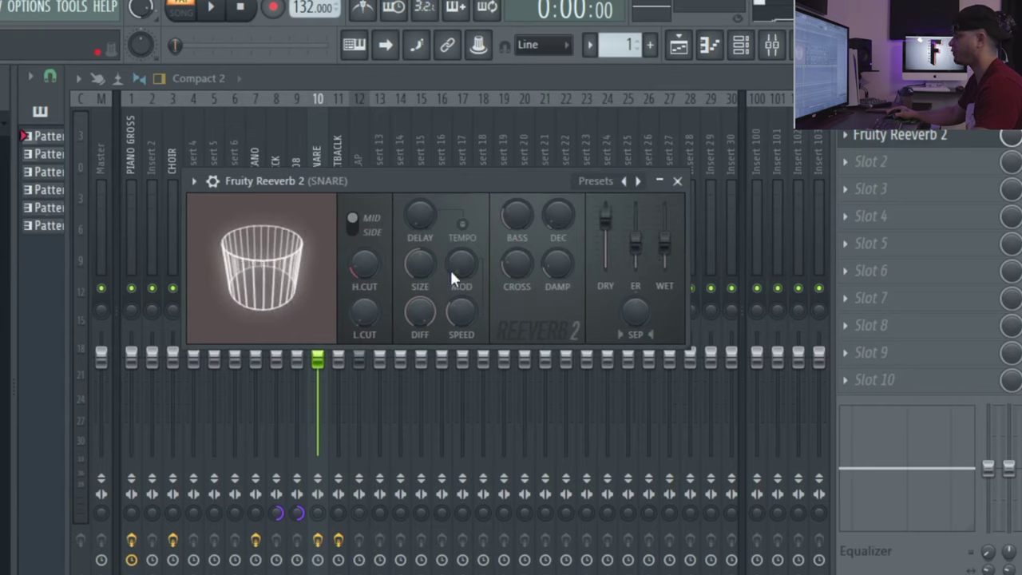
left_click_drag(434, 181, 464, 290)
left_click(318, 137)
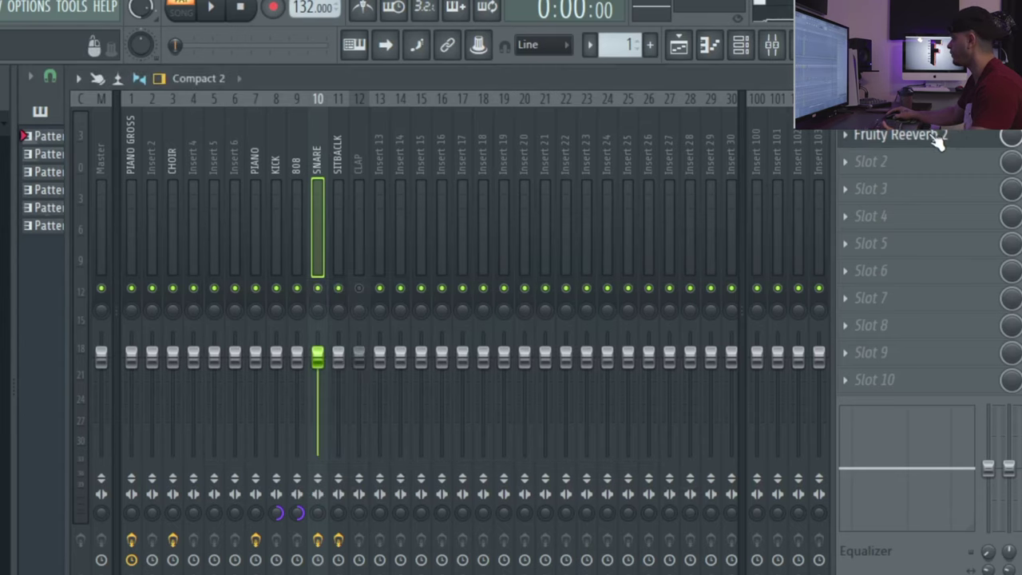
- Lower the Dry and Wet levels of the SNARE track's Fruity Reeverb 2 while auditioning the drum pattern
left_click(900, 135)
left_click_drag(524, 295, 518, 262)
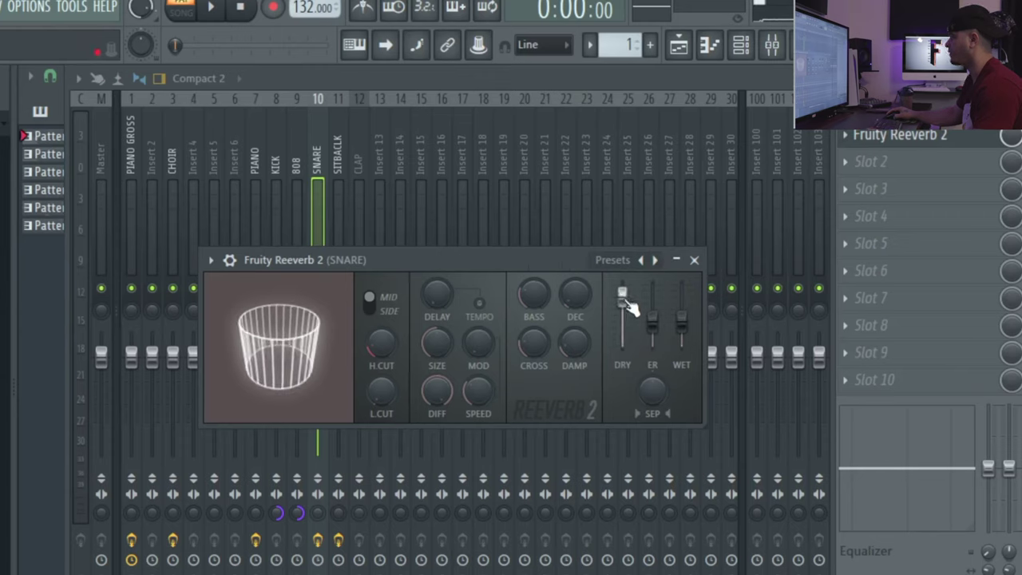
key("space")
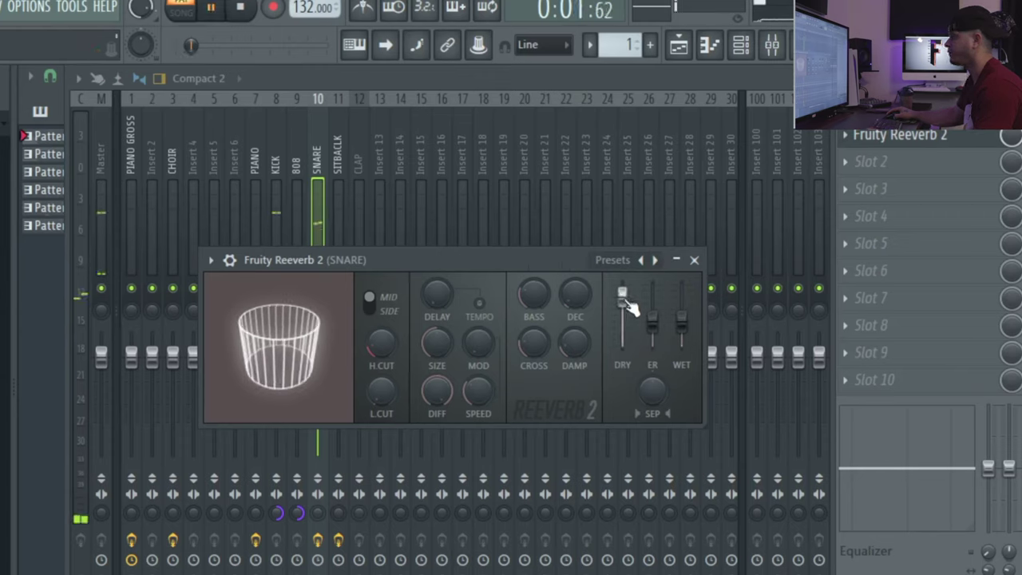
key("space")
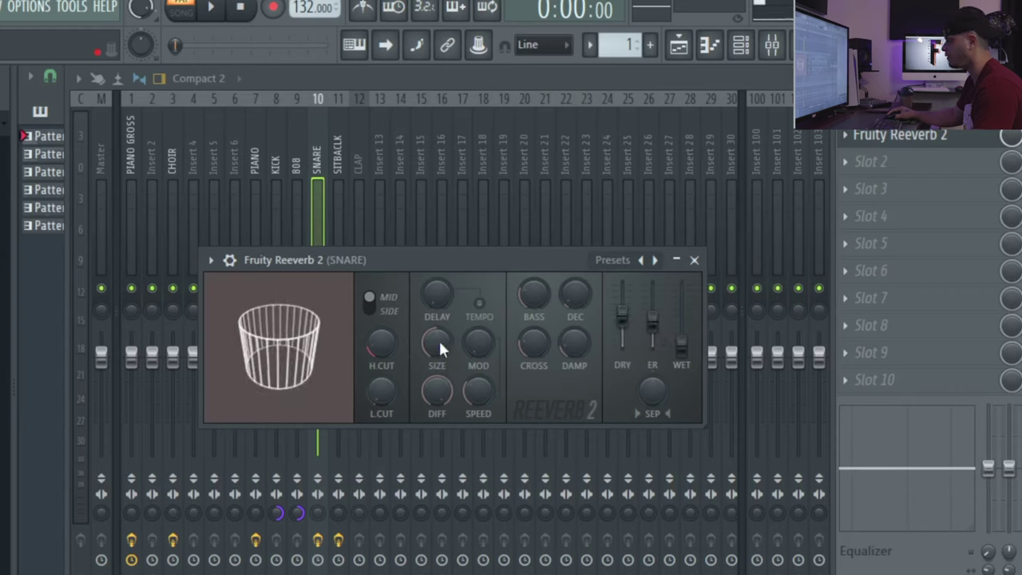
- Increase the room Size of the snare's Fruity Reeverb 2 and audition the drum pattern
left_click_drag(438, 338, 439, 329)
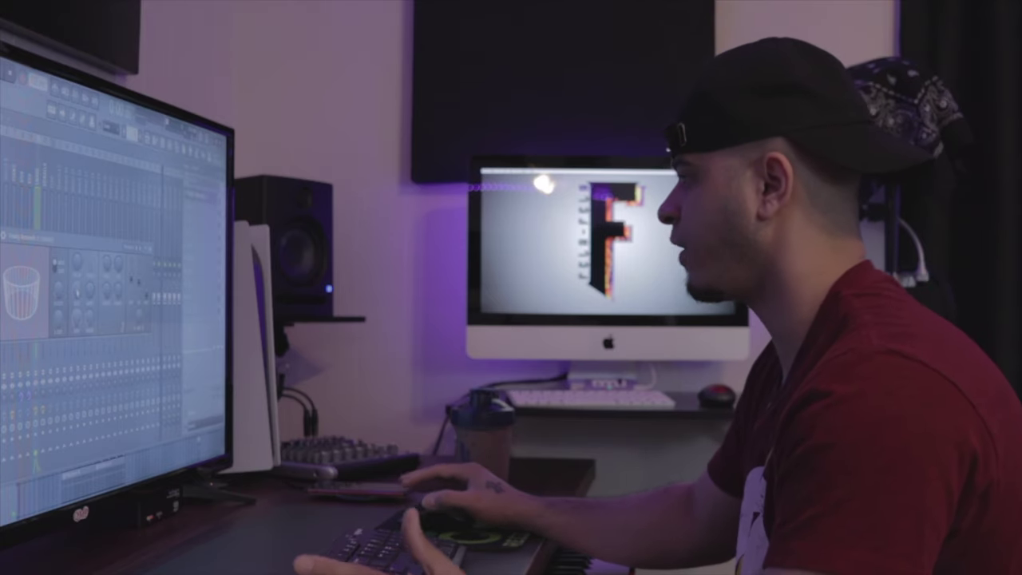
left_click_drag(87, 238, 89, 260)
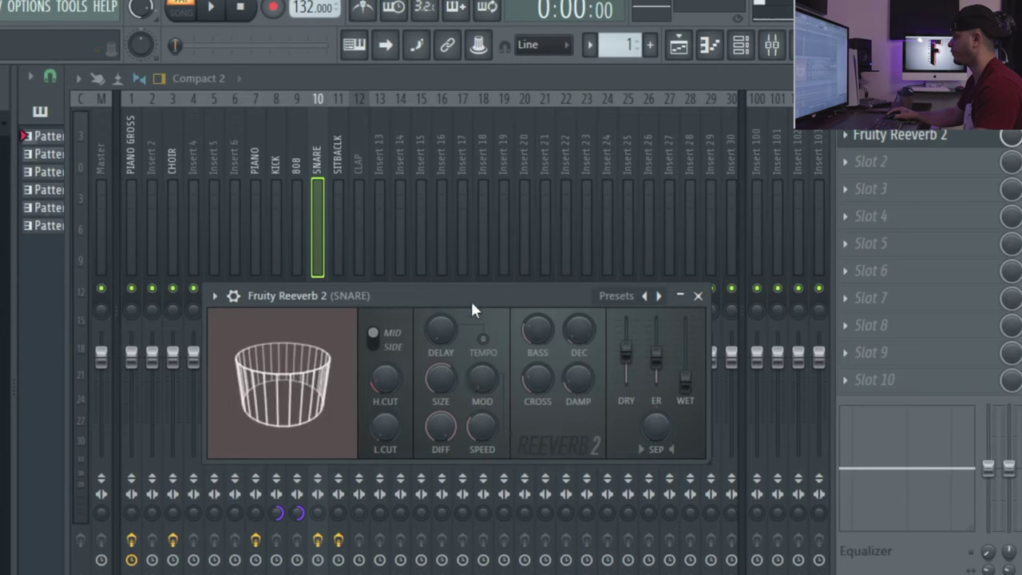
key("space")
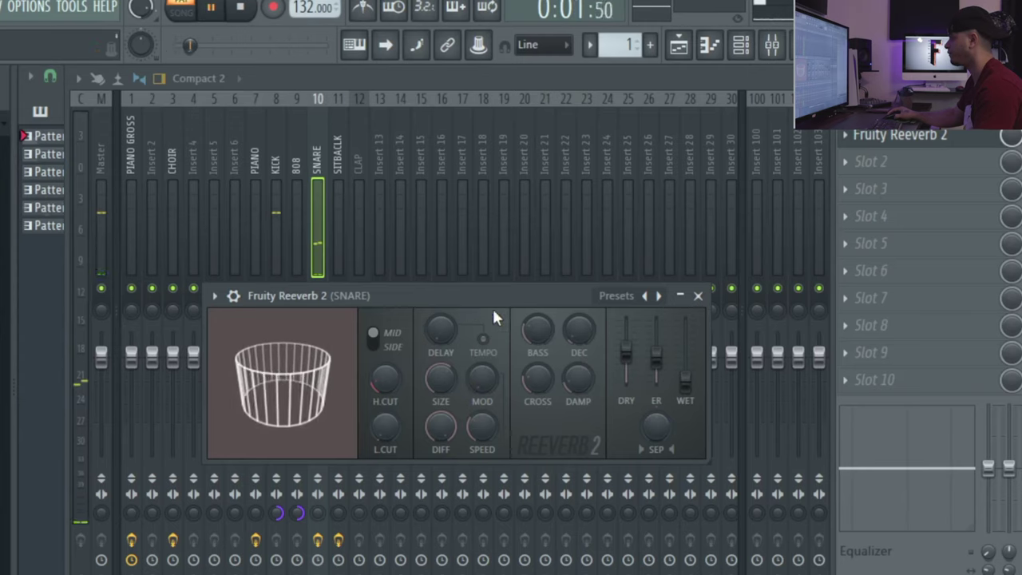
key("space")
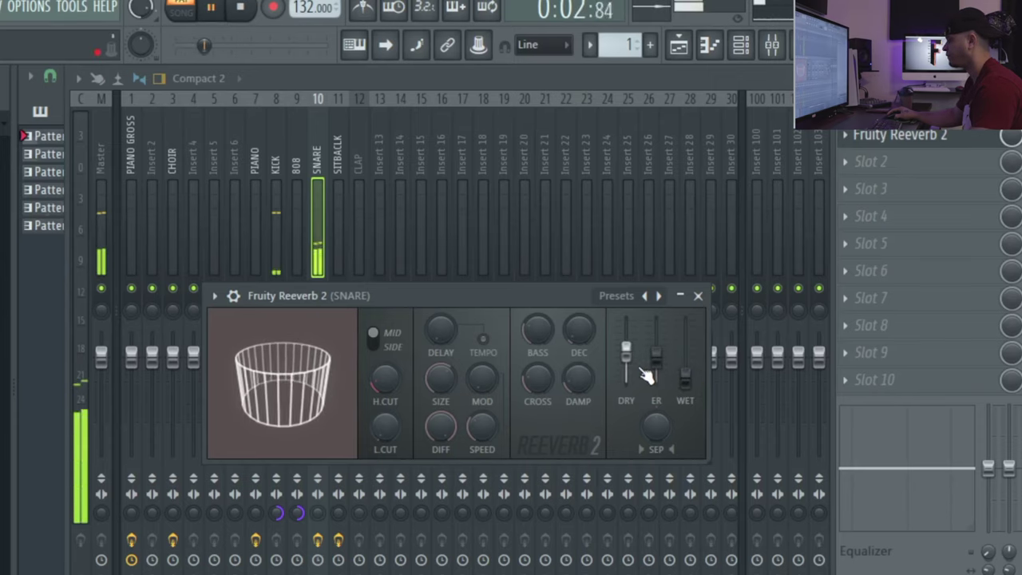
- Close the reverb settings and lower the volume fader of the KICK mixer track
left_click(317, 99)
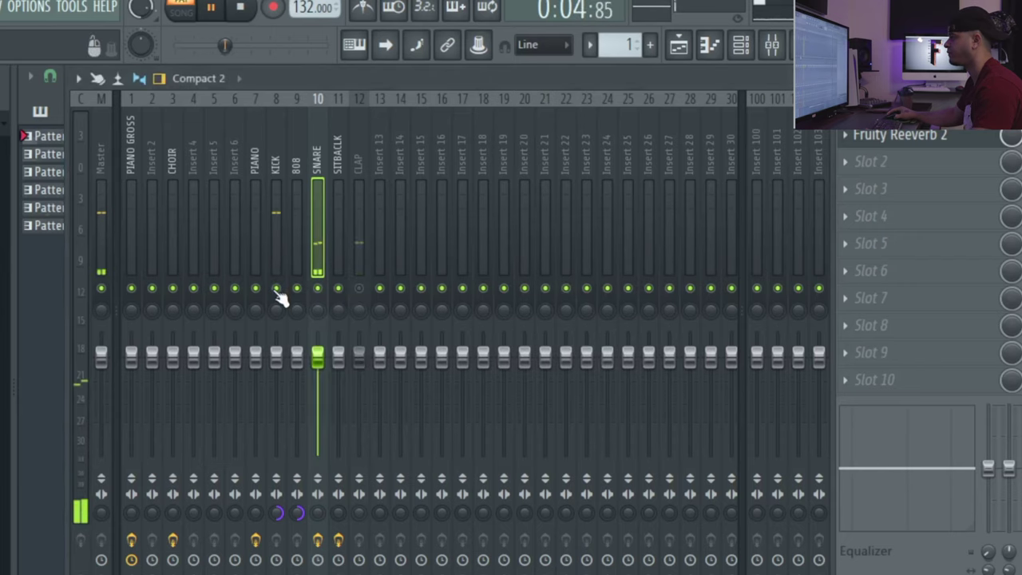
key("space")
left_click(278, 361)
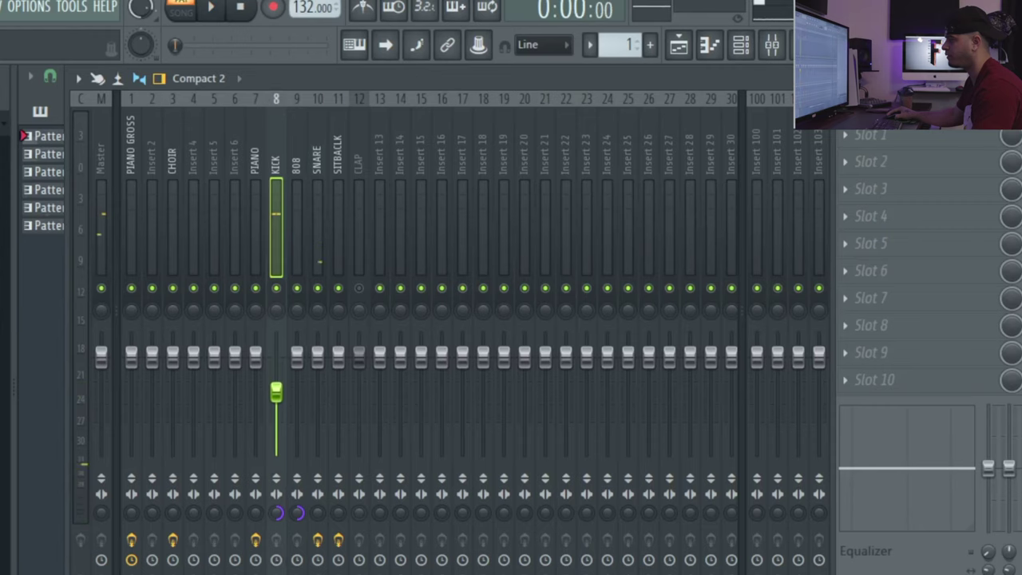
- Reopen the SNARE track's Fruity Reeverb 2, raise its Dry level and fine-tune the Wet level while repeatedly auditioning the pattern
left_click(317, 162)
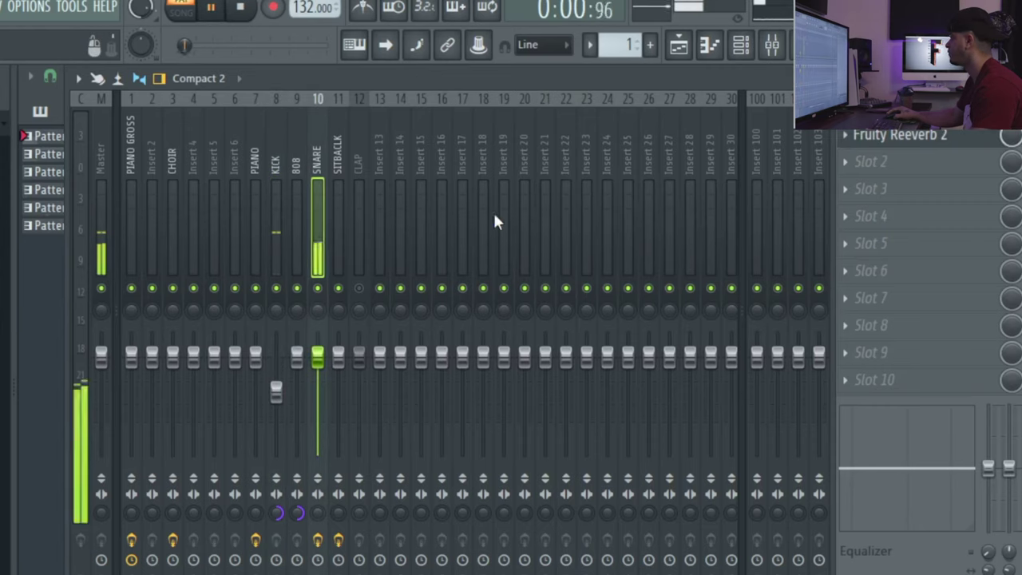
left_click(894, 137)
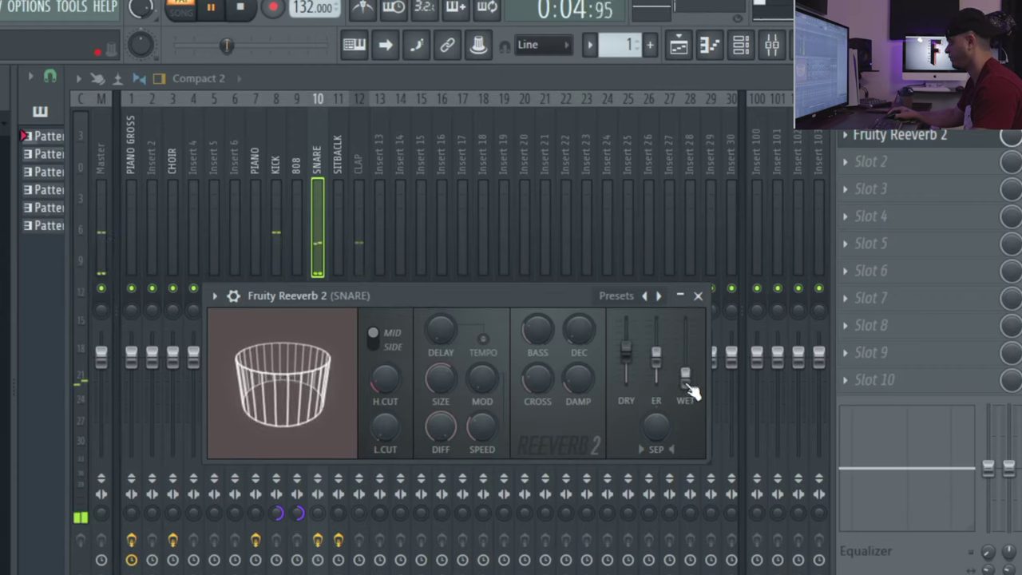
key("space")
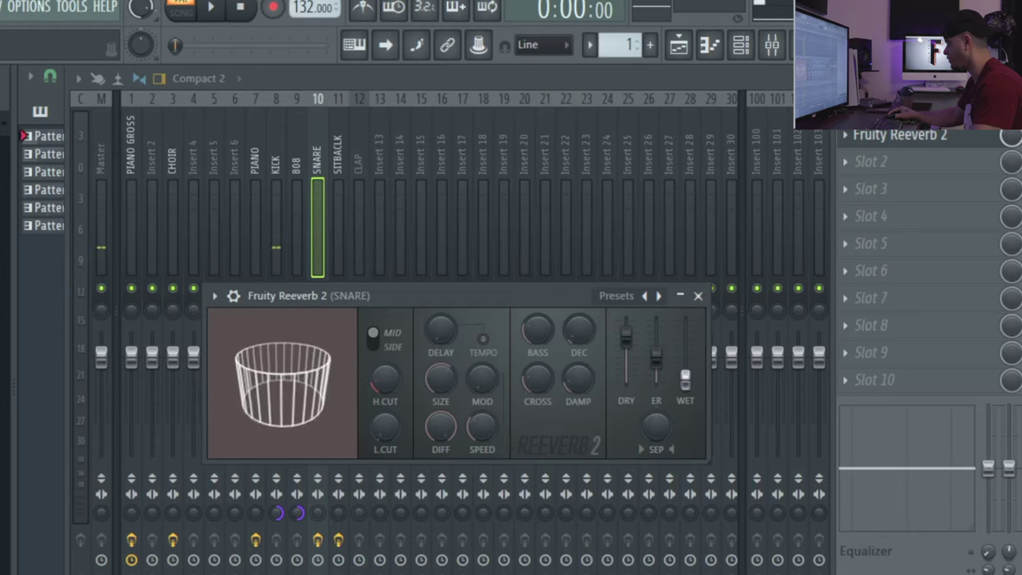
key("space")
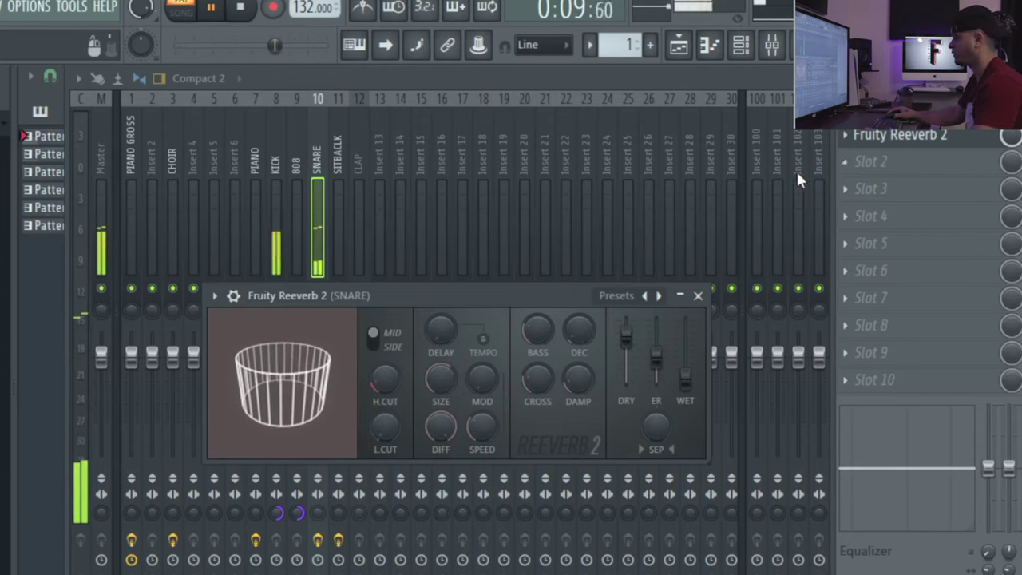
key("space")
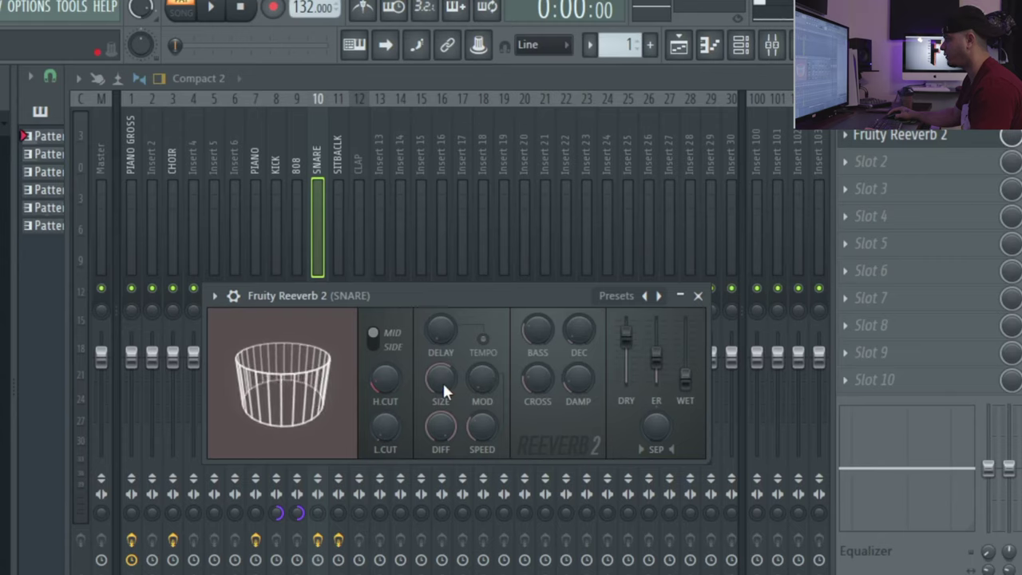
key("space")
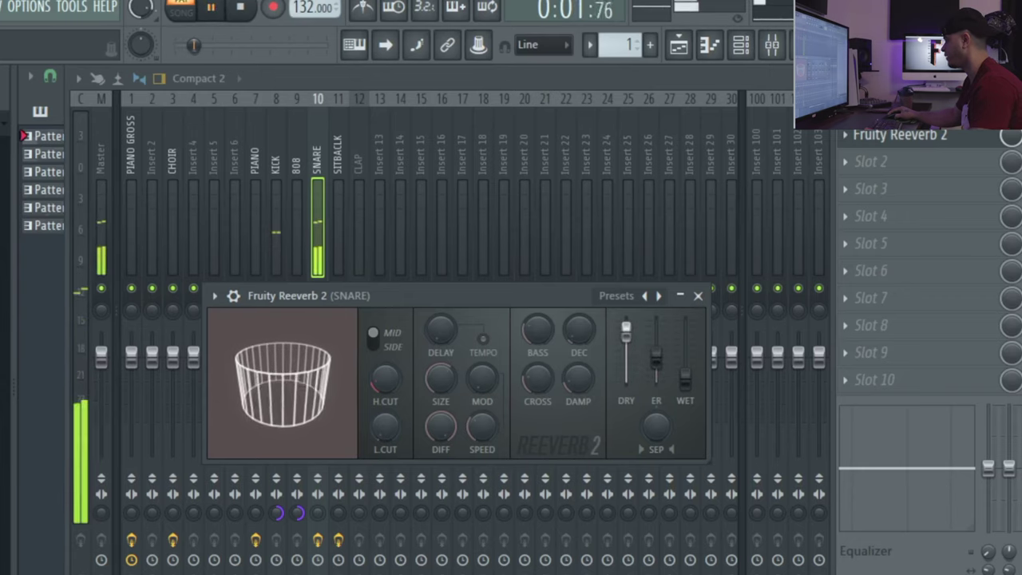
key("space")
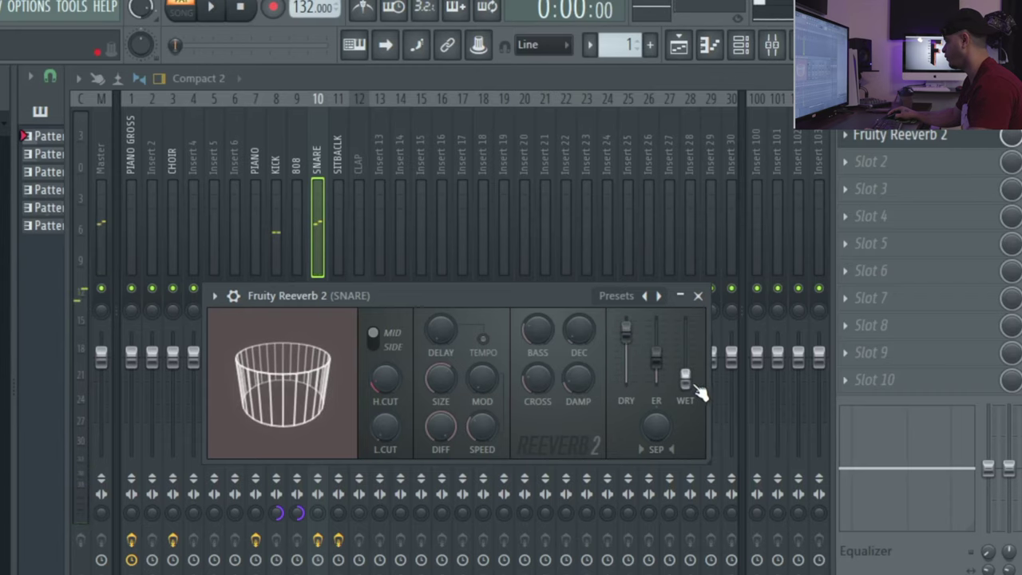
- Fine-tune the Wet level of the snare's Fruity Reeverb 2 up and back down and slightly lower Dry while auditioning the pattern
left_click_drag(685, 371, 685, 363)
key("space")
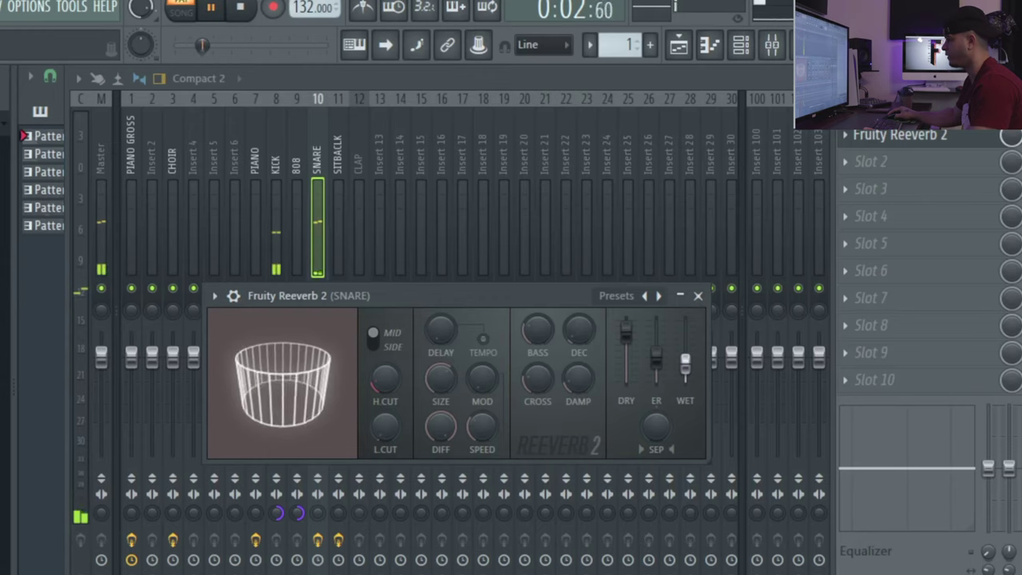
key("space")
left_click_drag(685, 365, 685, 381)
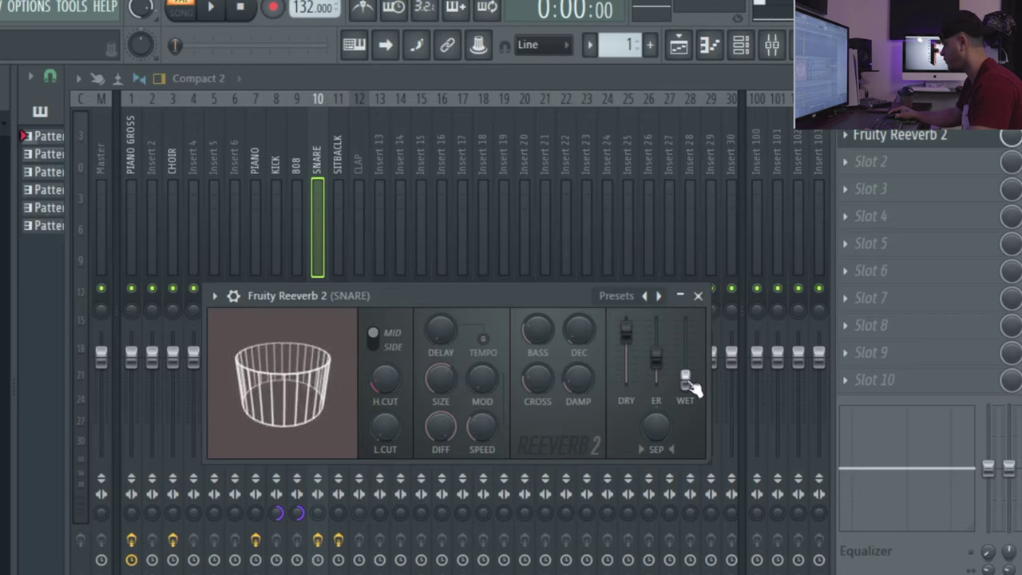
key("space")
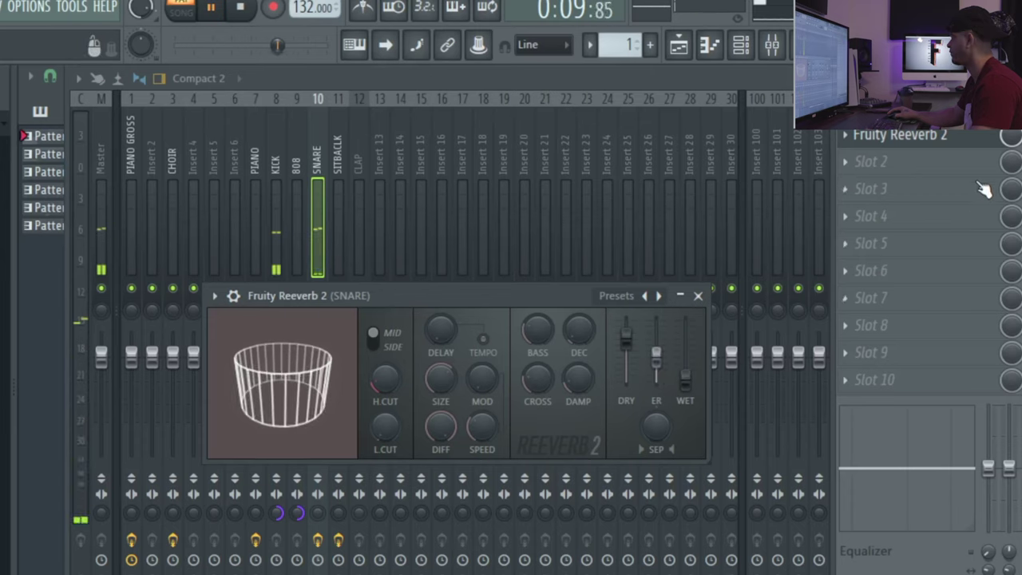
key("space")
- Close the snare's reverb settings, reset the KICK mixer track's volume fader and audition the drum pattern
left_click(983, 137)
key("space")
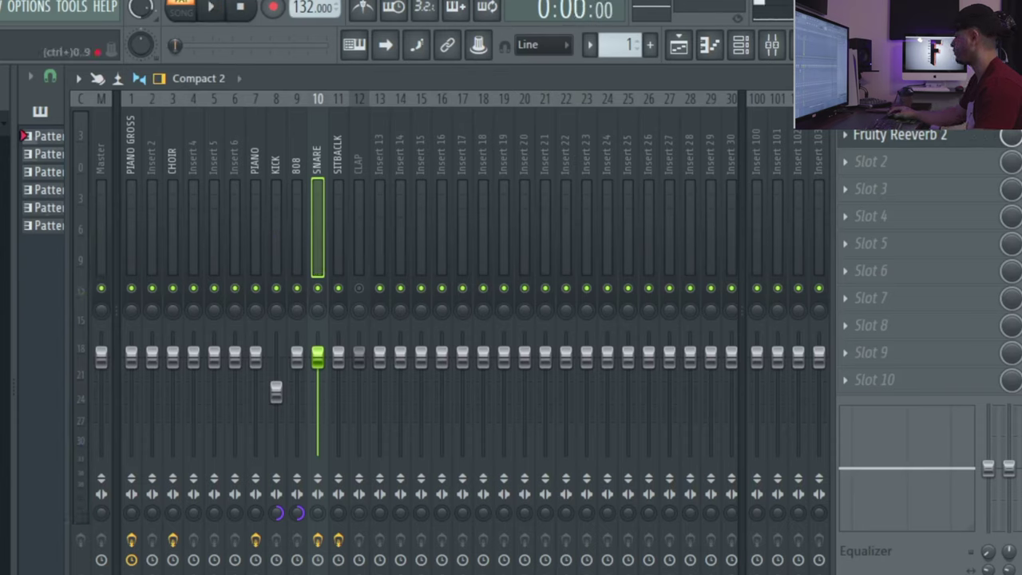
left_click(944, 141)
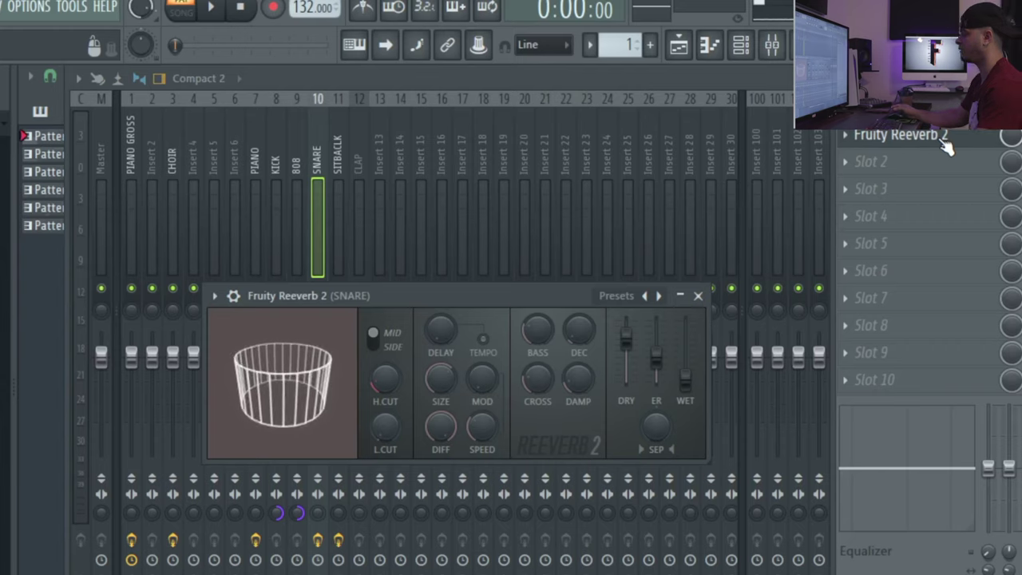
key("space")
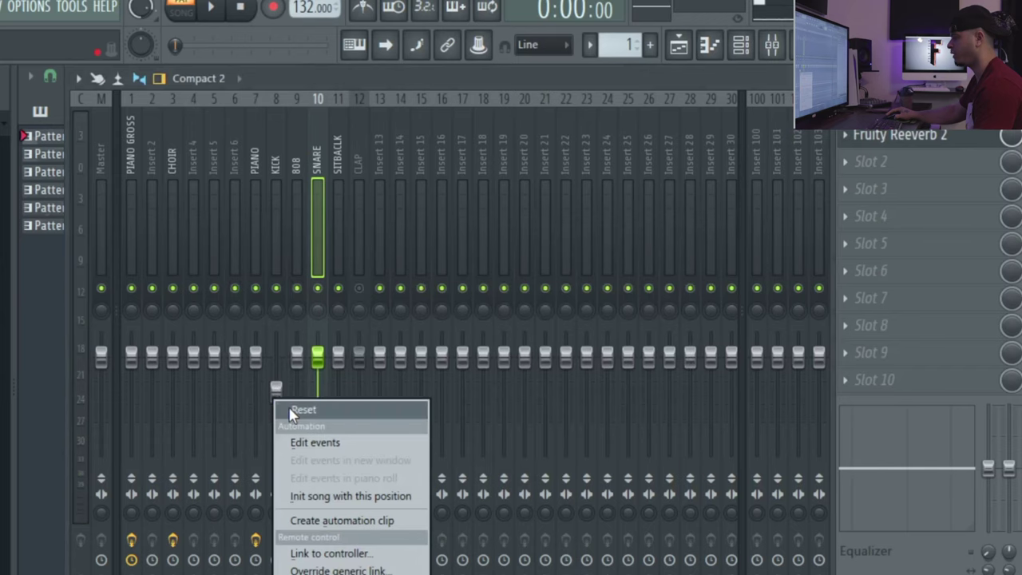
left_click(288, 409)
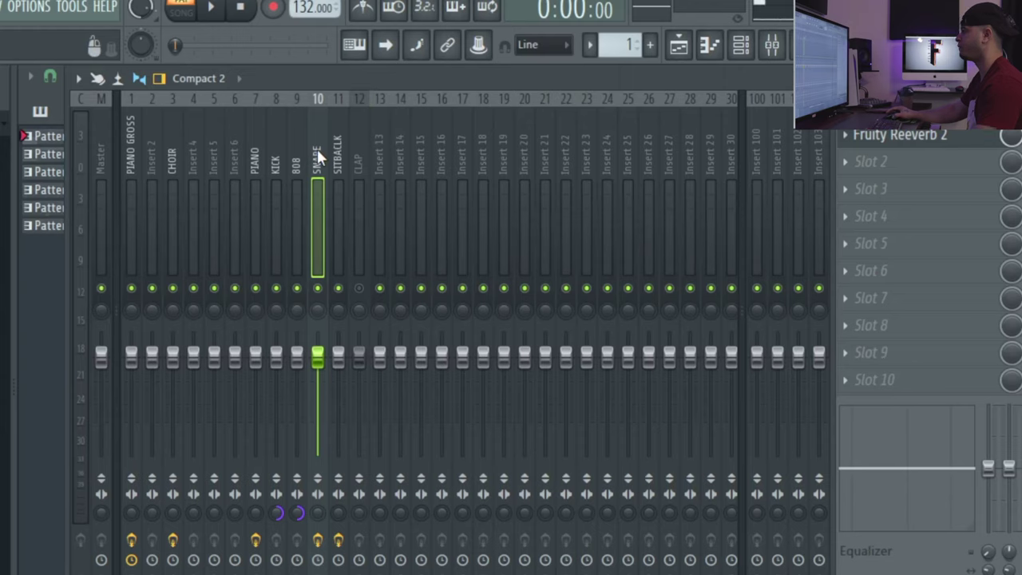
key("space")
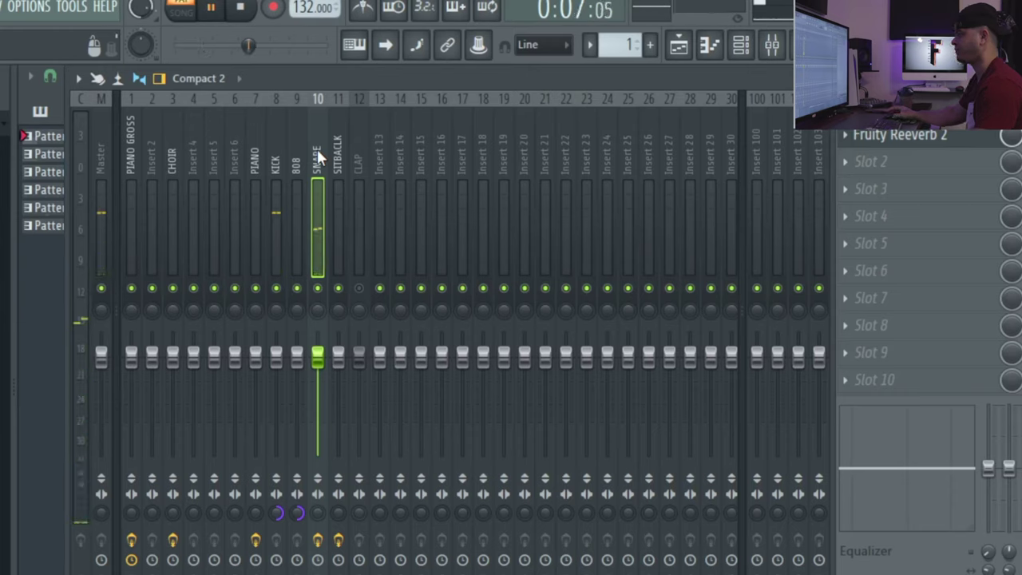
key("space")
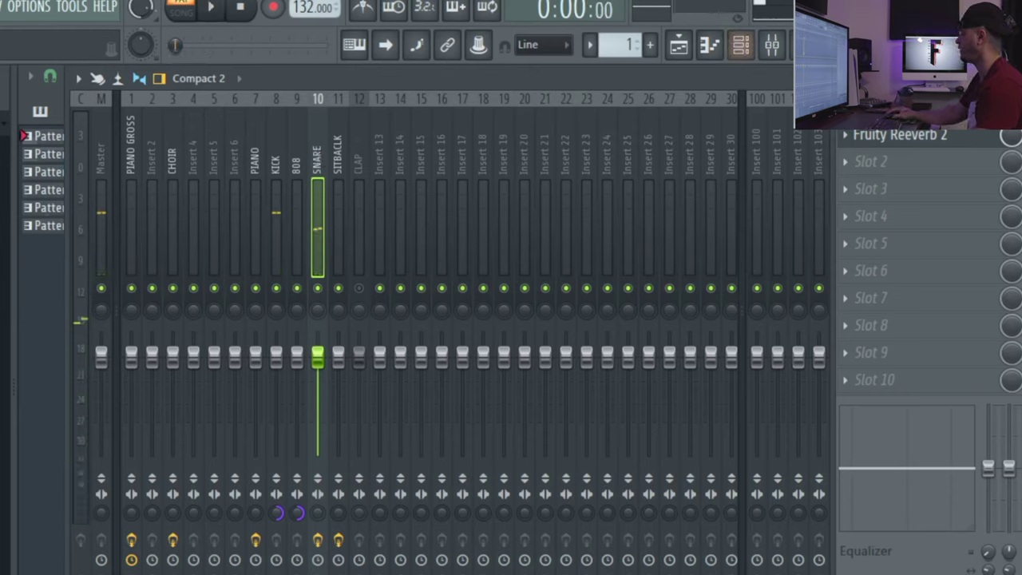
- Unmute the Heat U..4bit #2 channel in the channel rack and audition the pattern with the melody
left_click(683, 47)
left_click(741, 44)
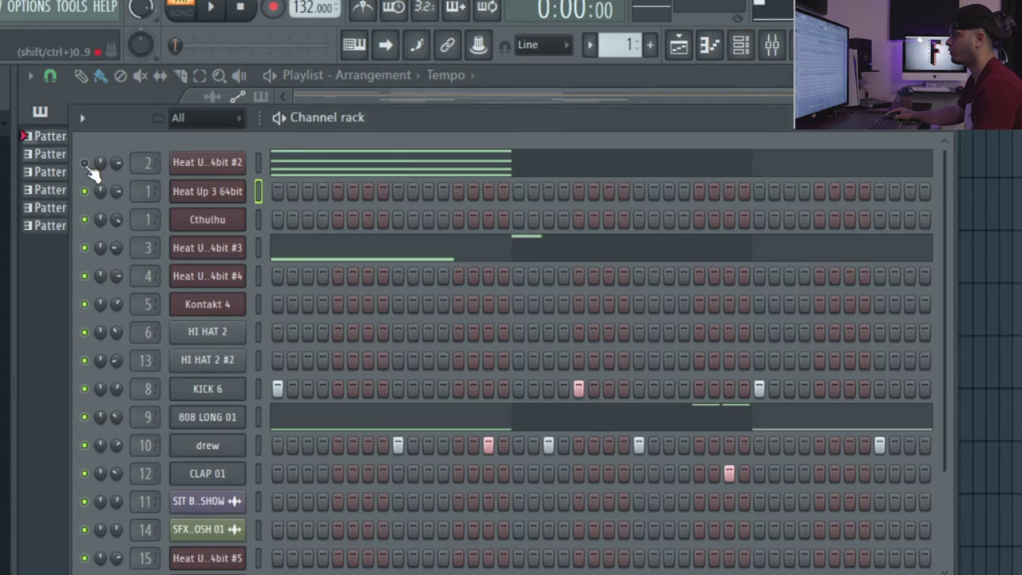
key("space")
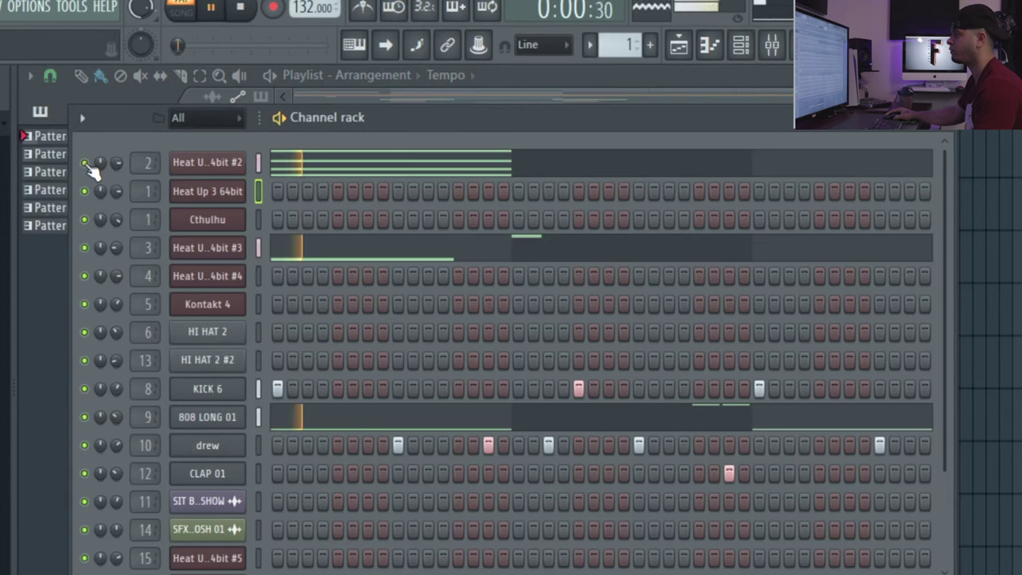
- Play the arrangement in song mode from the playlist to hear the snare reverb within the full beat
left_click(675, 46)
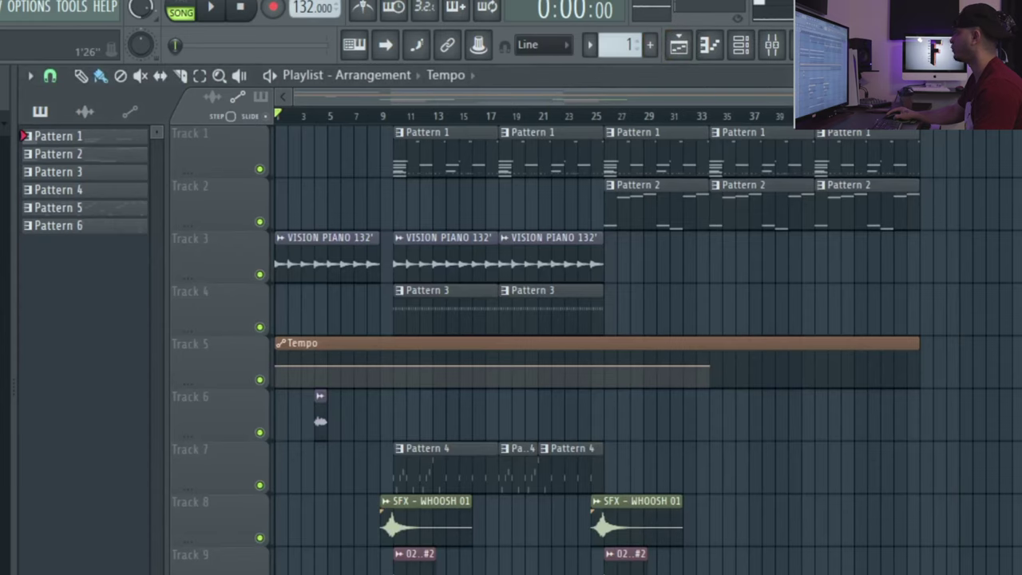
scroll(282, 116, "up", 3)
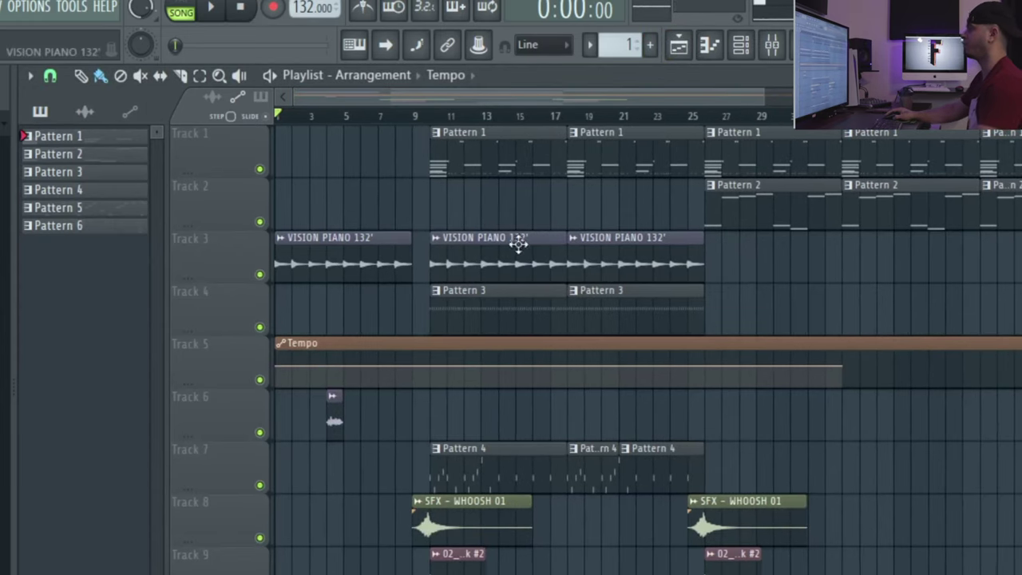
left_click(213, 10)
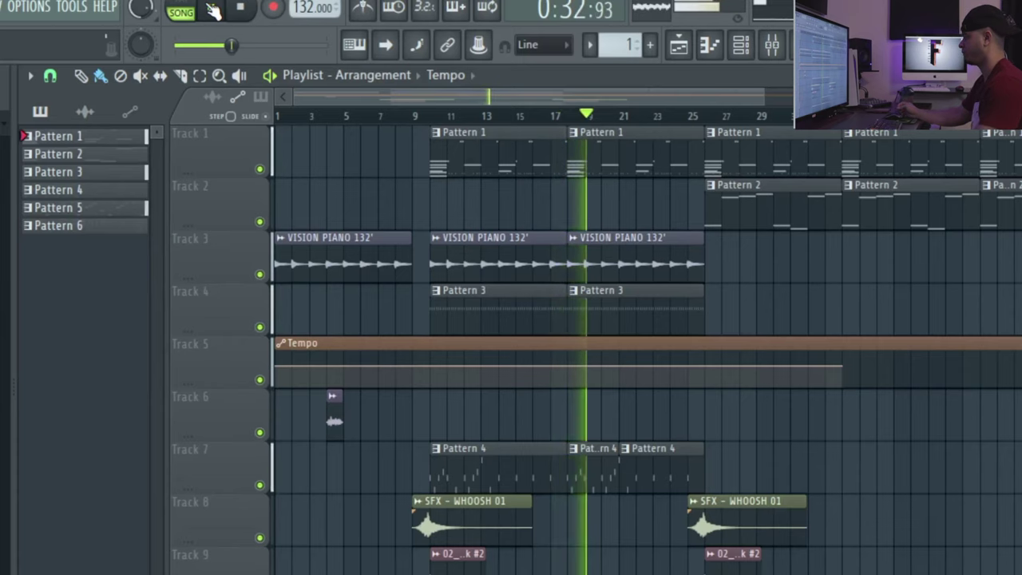
key("space")
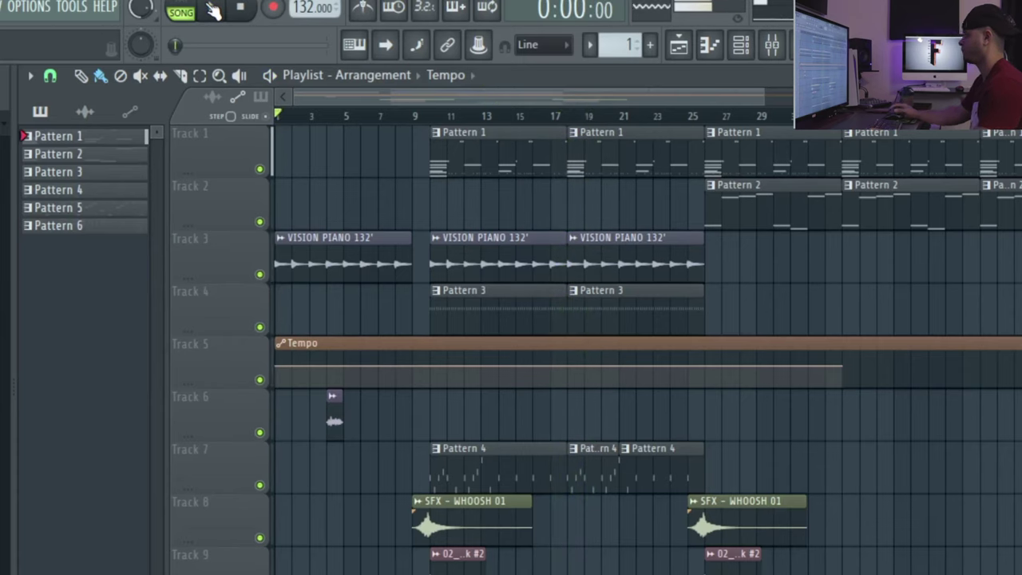
- Mute the Heat U..4bit #2 and 808 LONG 01 channels and audition the pattern with the snare's reverb settings open
left_click(763, 47)
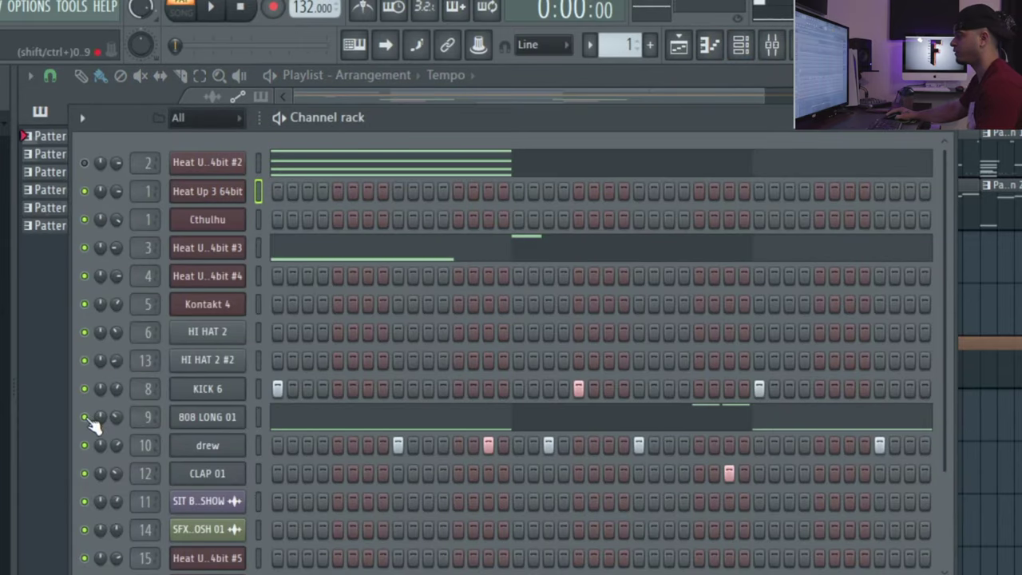
left_click(767, 58)
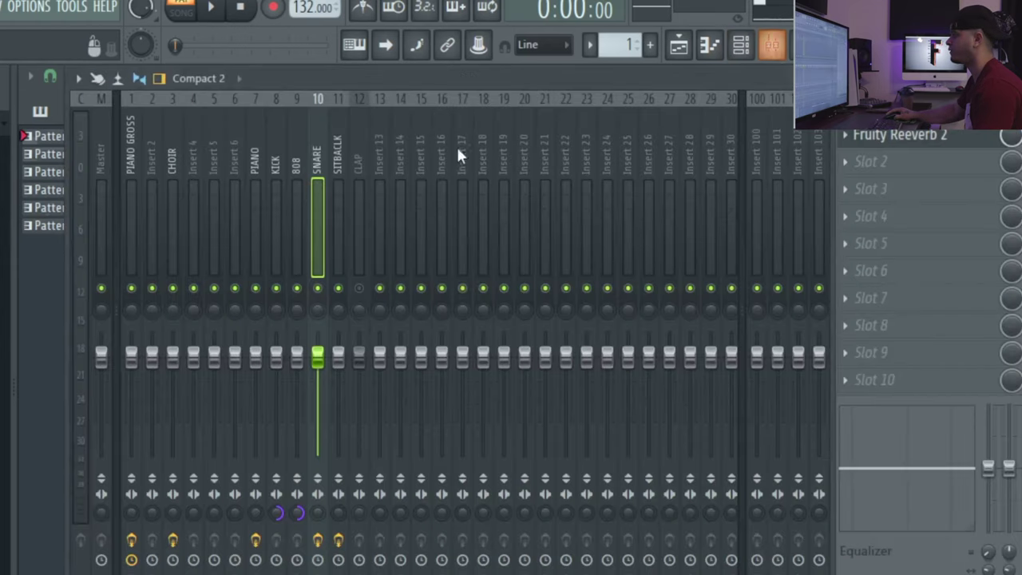
left_click(894, 148)
key("space")
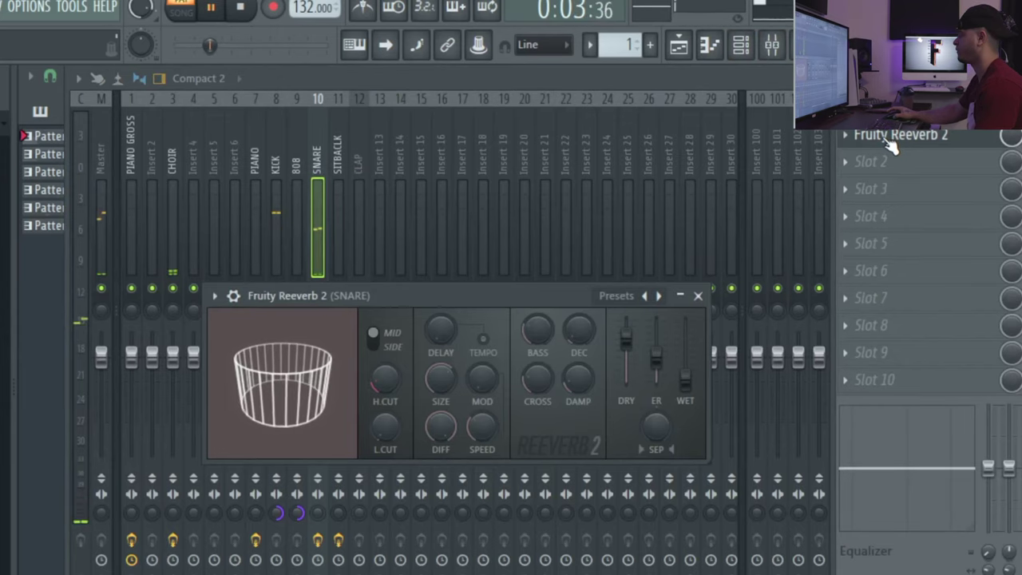
key("space")
- Return to the channel rack, audition the isolated drums in the mixer and reopen the snare's Fruity Reeverb 2 higher over the mixer
left_click(773, 45)
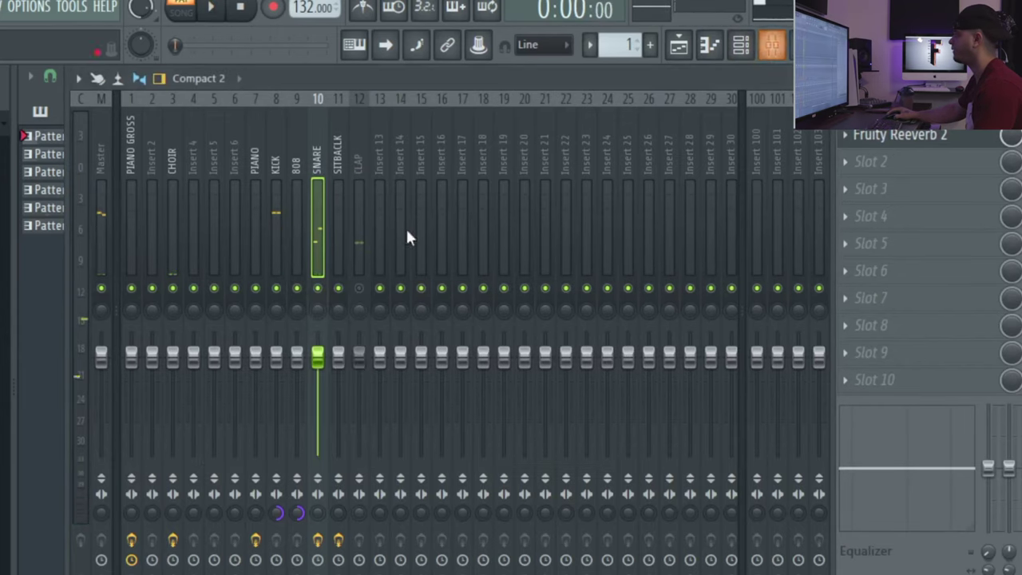
left_click(781, 46)
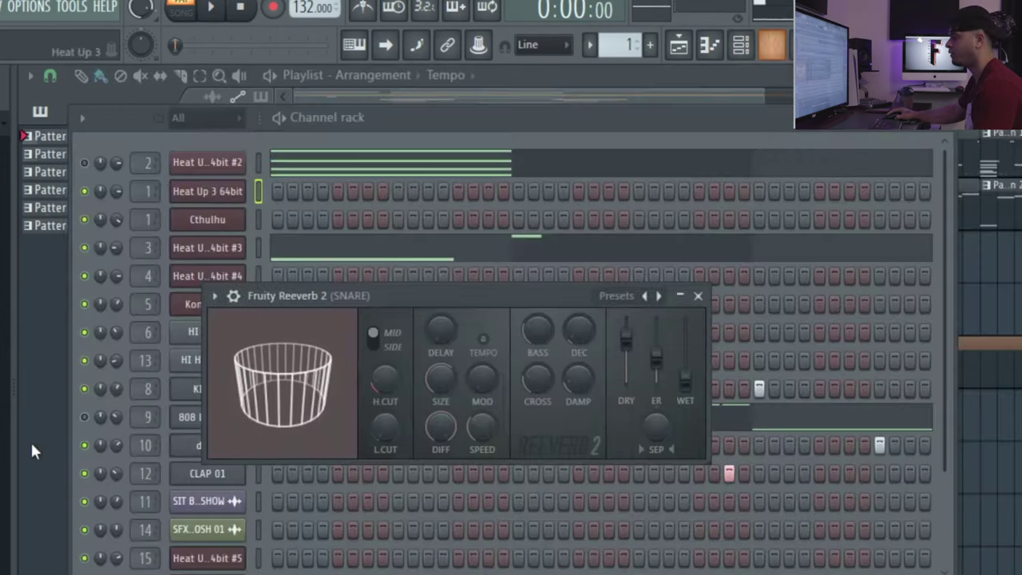
left_click(220, 150)
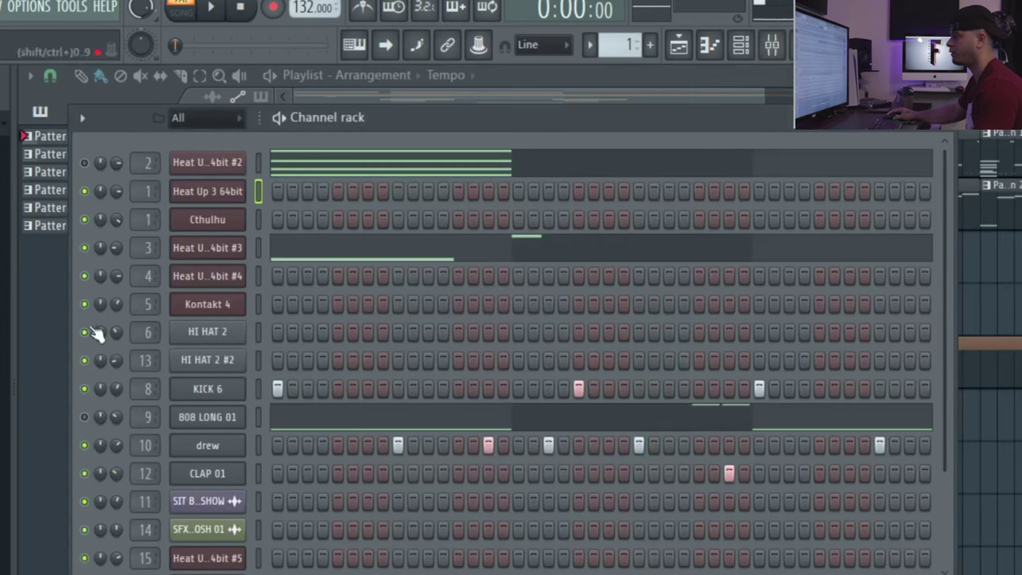
left_click(775, 46)
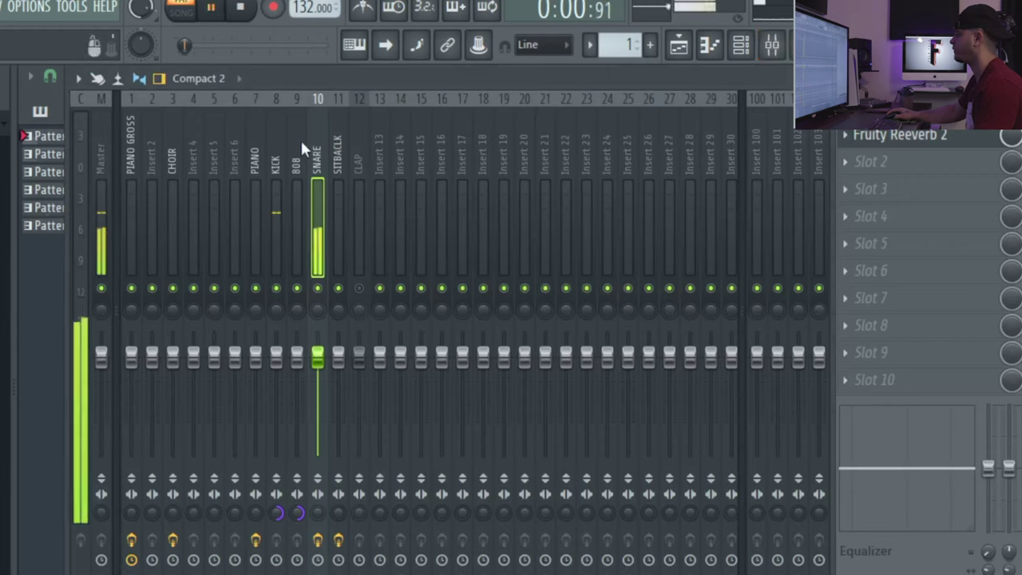
left_click(928, 137)
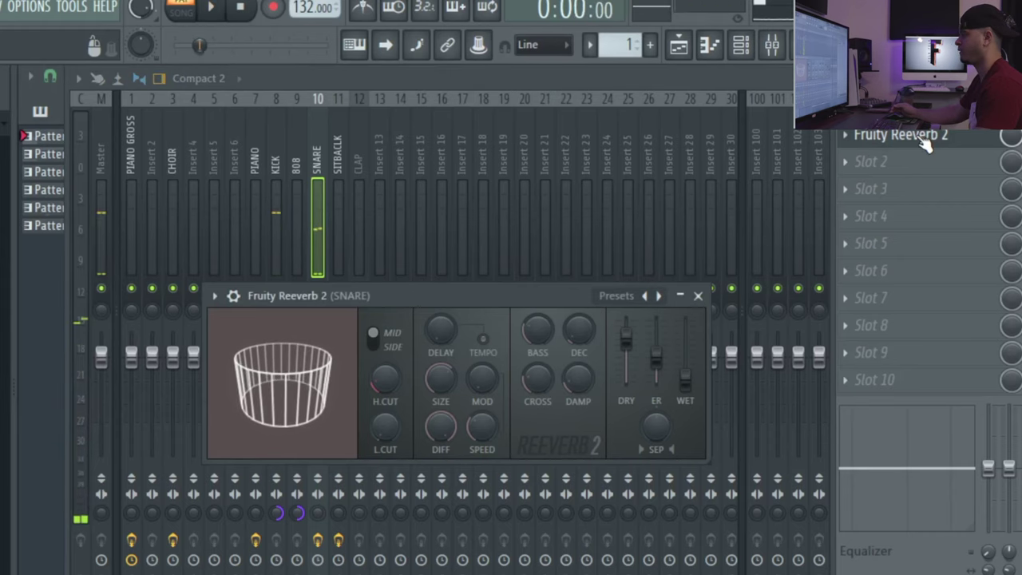
left_click_drag(517, 302, 511, 275)
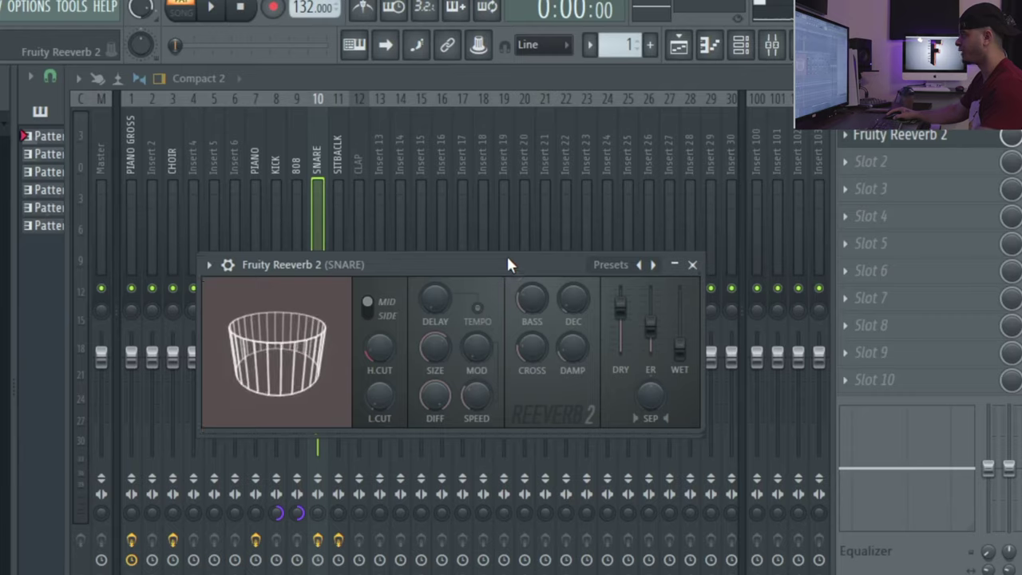
left_click_drag(509, 269, 509, 256)
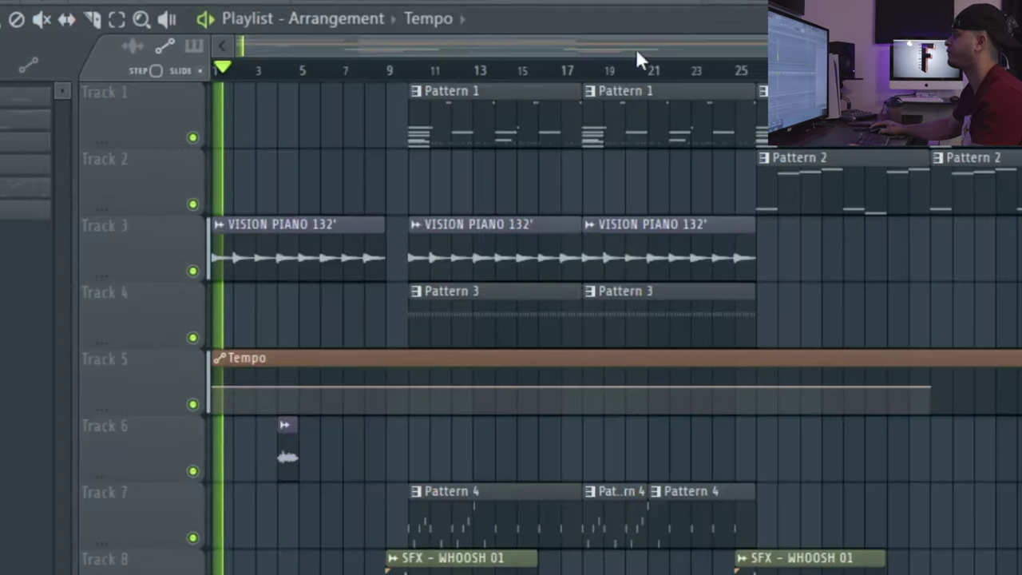
- Play the whole arrangement again from its start in the playlist
scroll(636, 49, "down", 2)
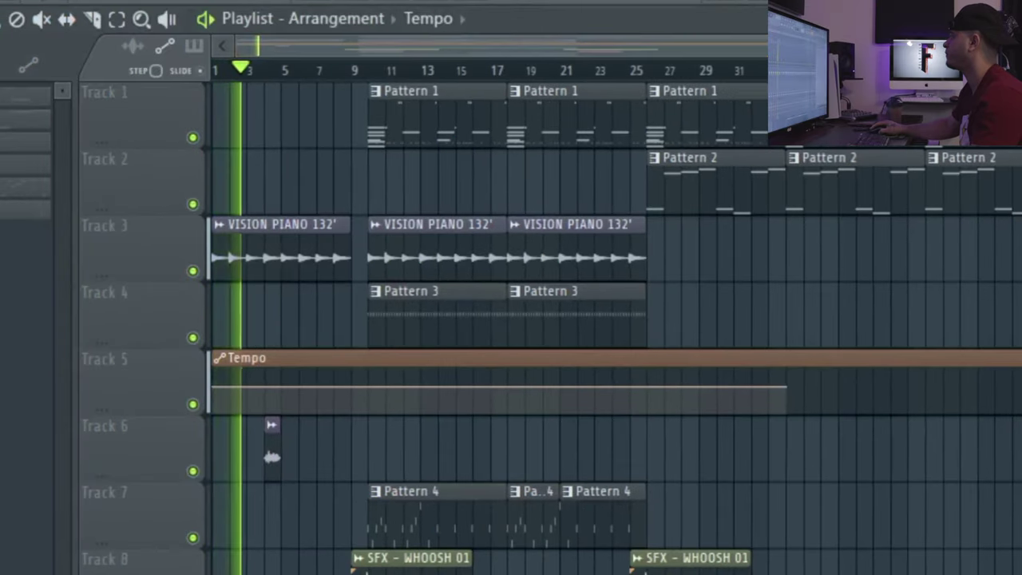